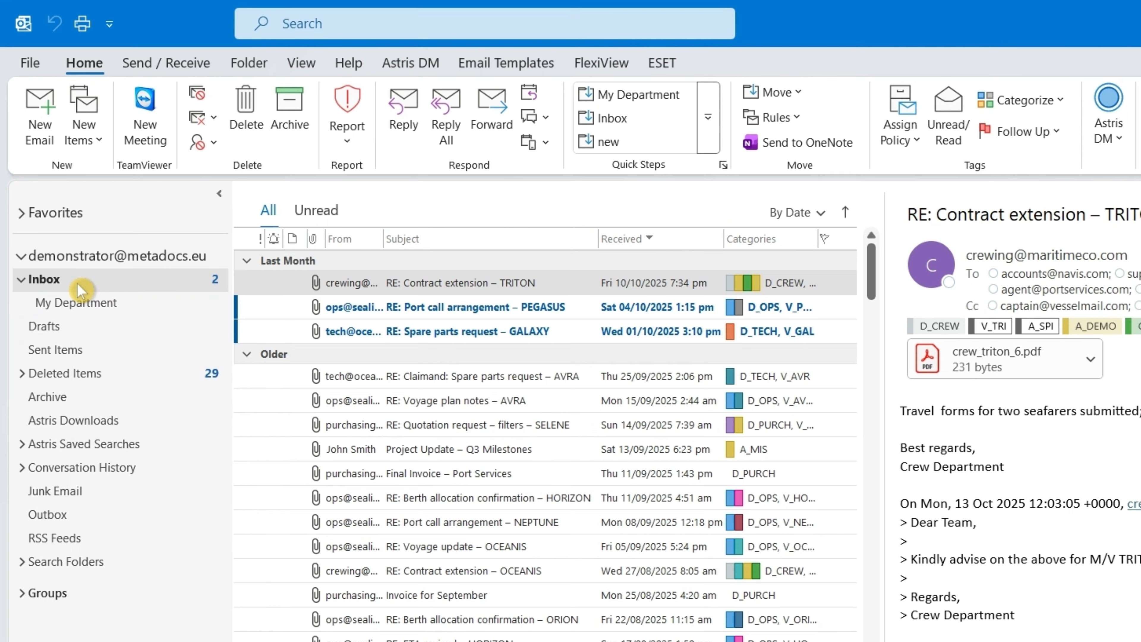
- Create a new folder named Alerts under the Inbox
right_click(61, 237)
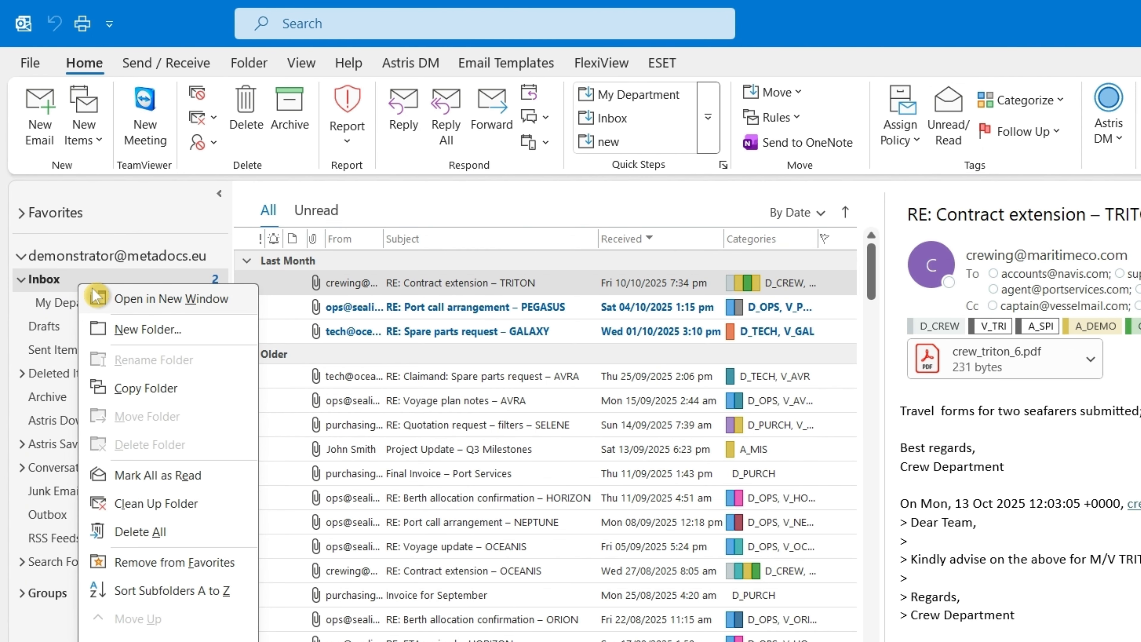
click(122, 333)
text(Al)
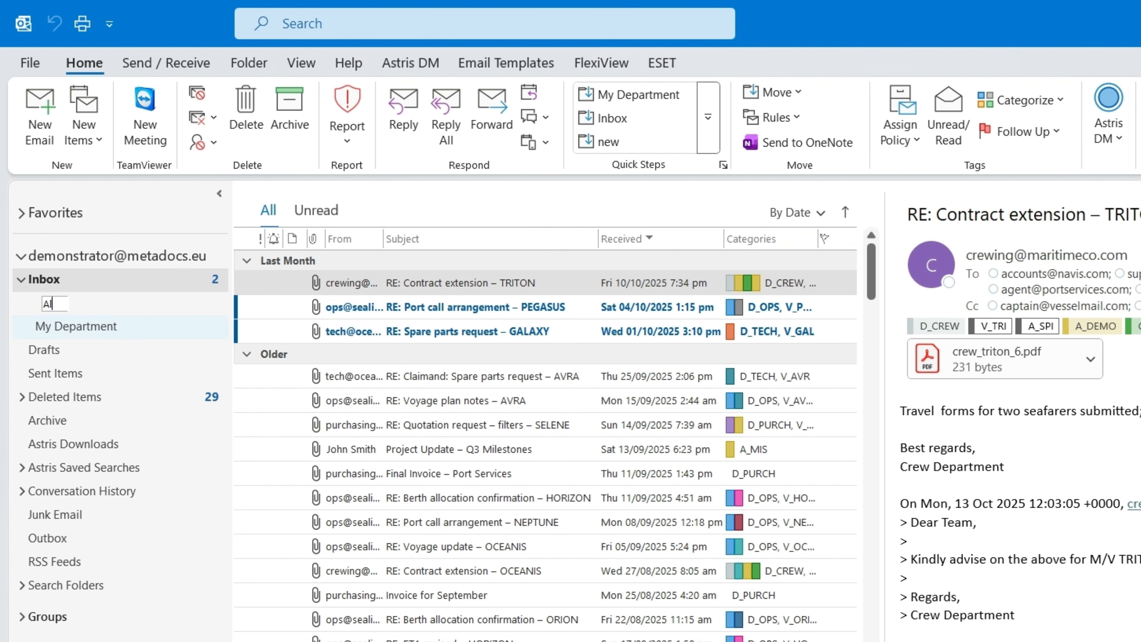
text(erts)
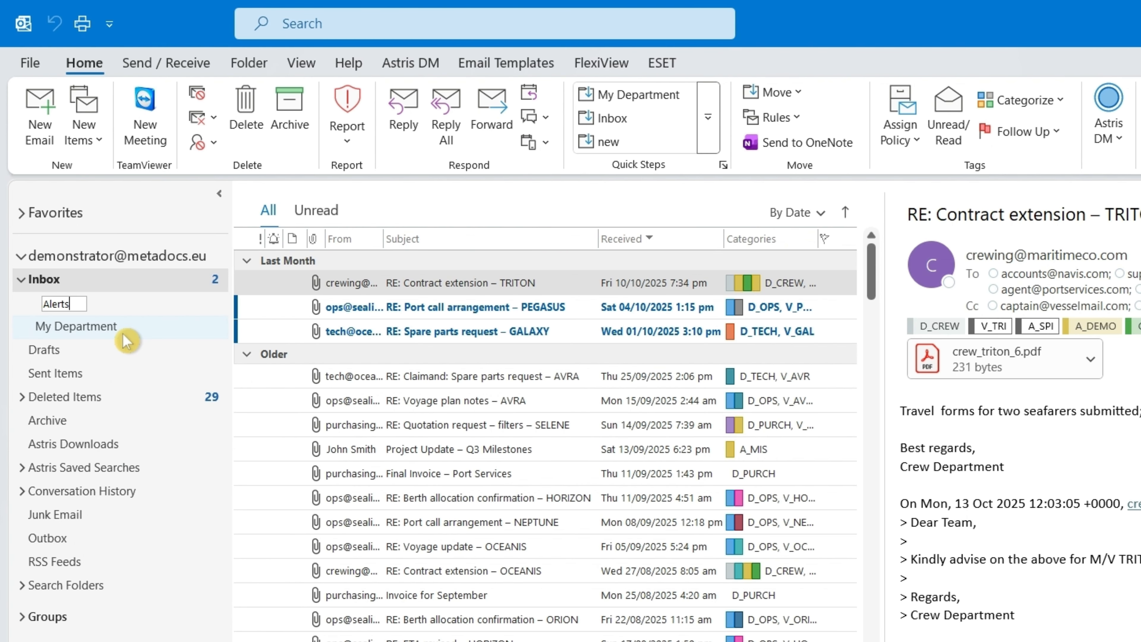
key(Return)
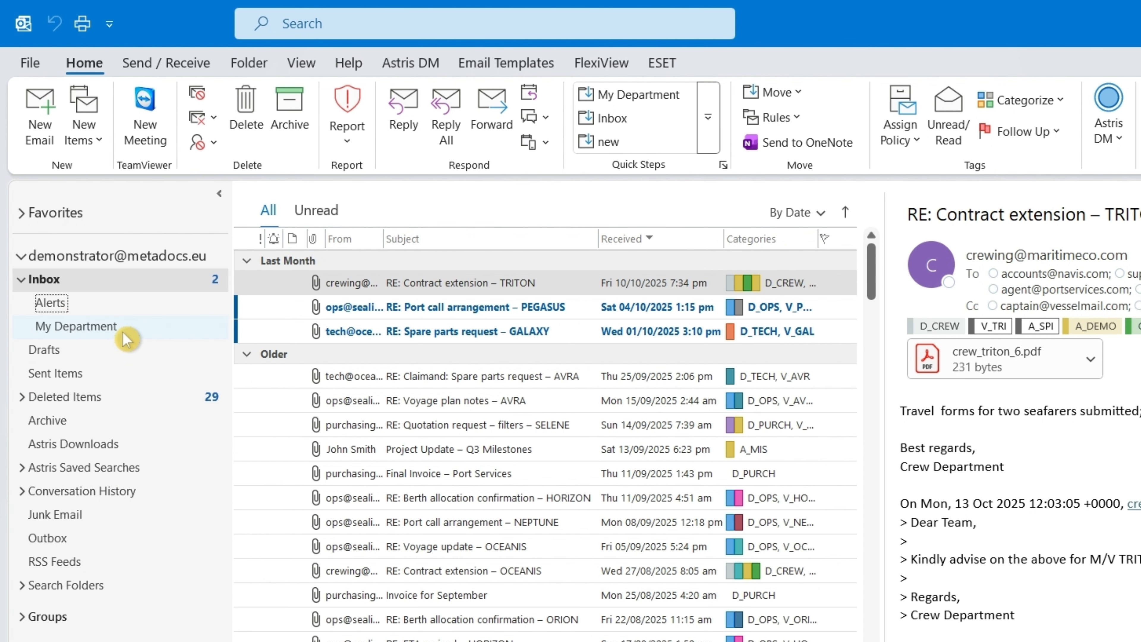
- Create a subfolder named Horizon inside the Alerts folder
click(110, 302)
right_click(113, 304)
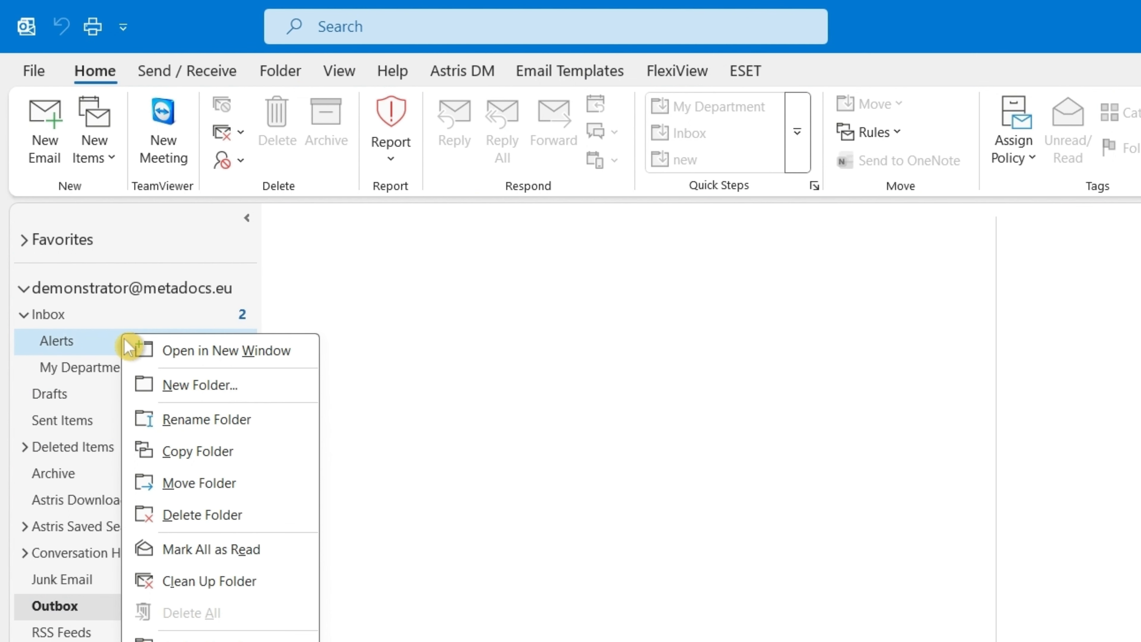
click(173, 395)
text(Hor)
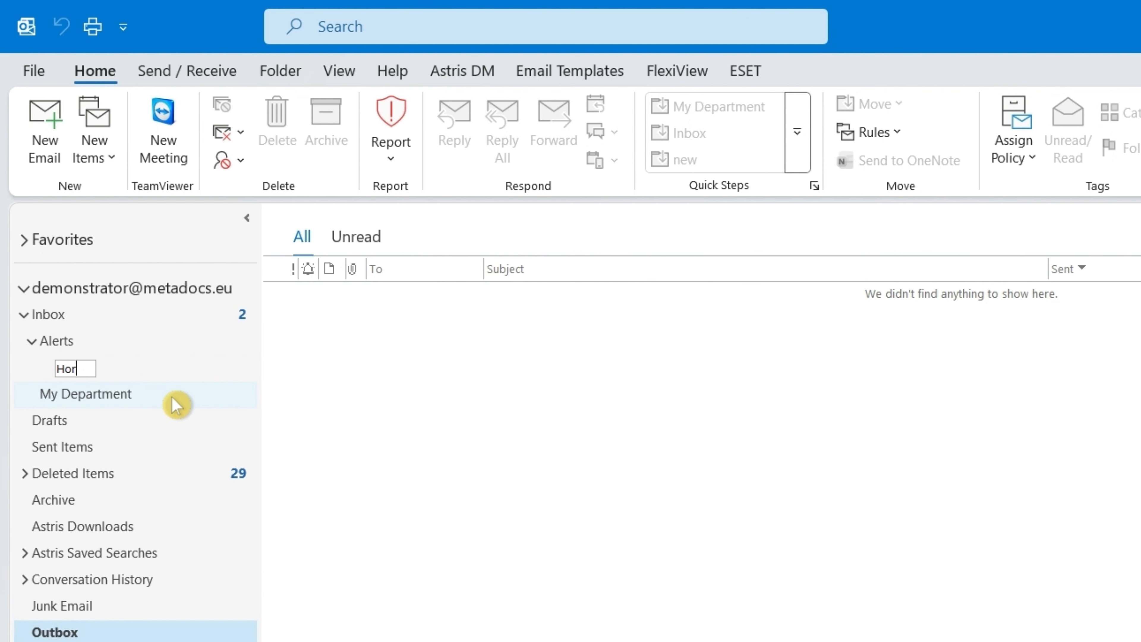
text(izon)
key(Return)
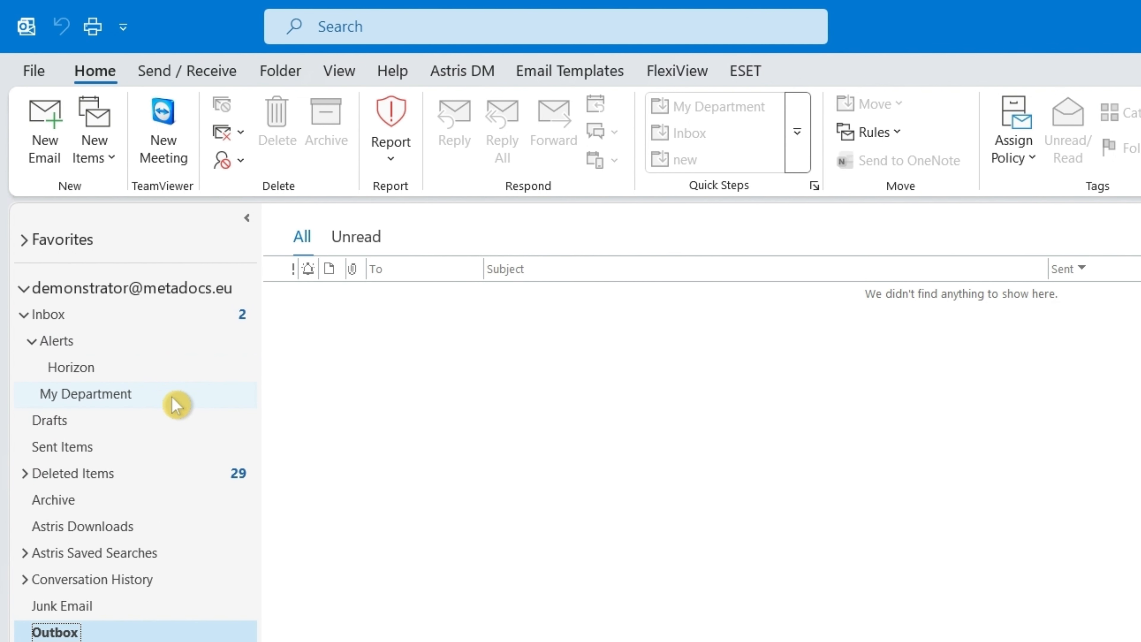
click(171, 378)
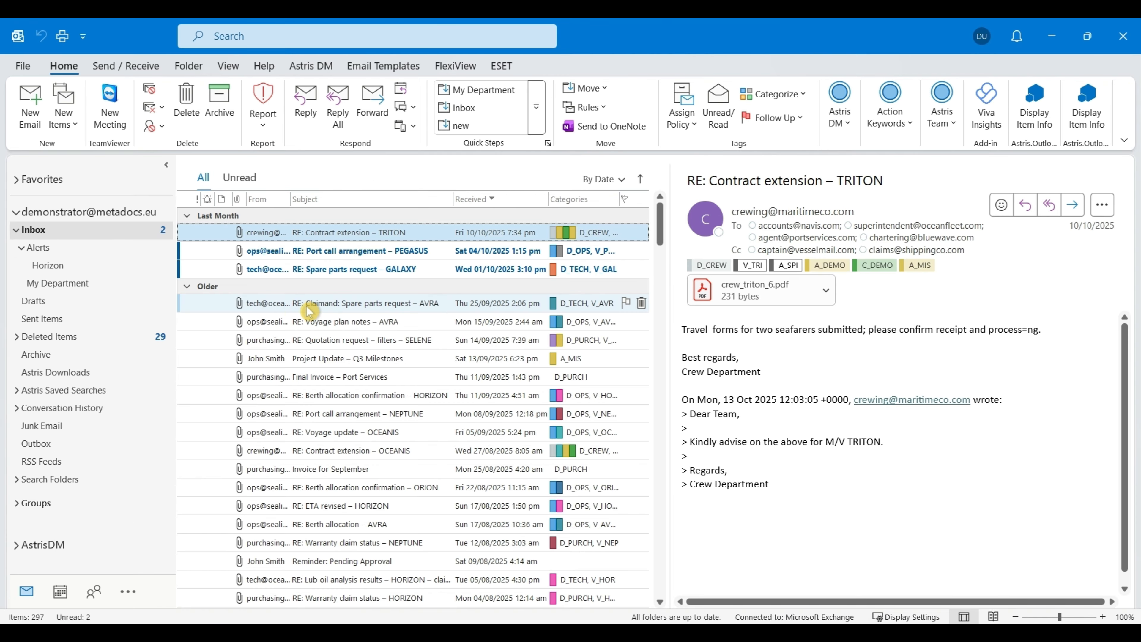
- Move the Inbox email "RE: Claimand: Spare parts request – AVRA" into the Alerts folder and open that folder
click(365, 306)
drag(366, 309, 79, 253)
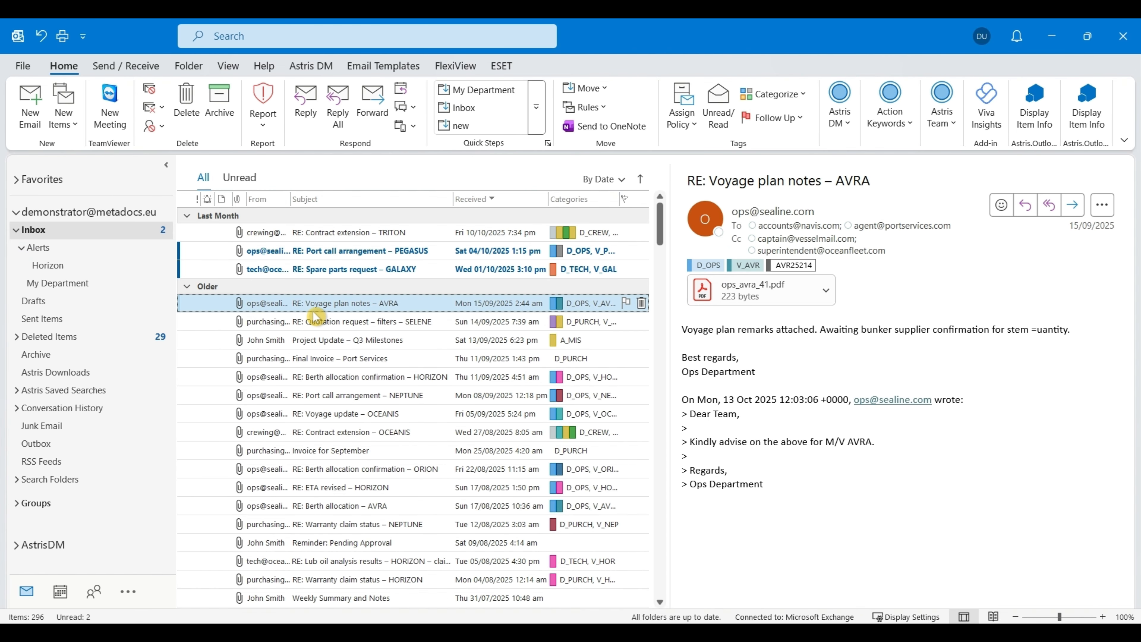
click(58, 250)
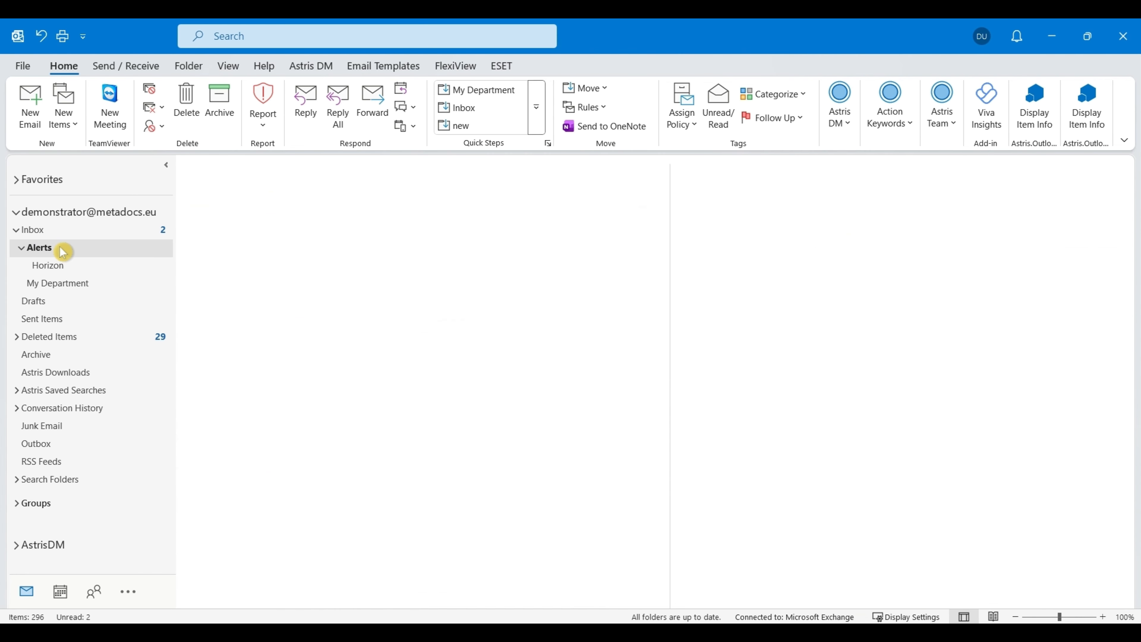
- Copy the Inbox email "RE: Berth allocation confirmation – HORIZON" into the Horizon folder and open that folder
click(62, 231)
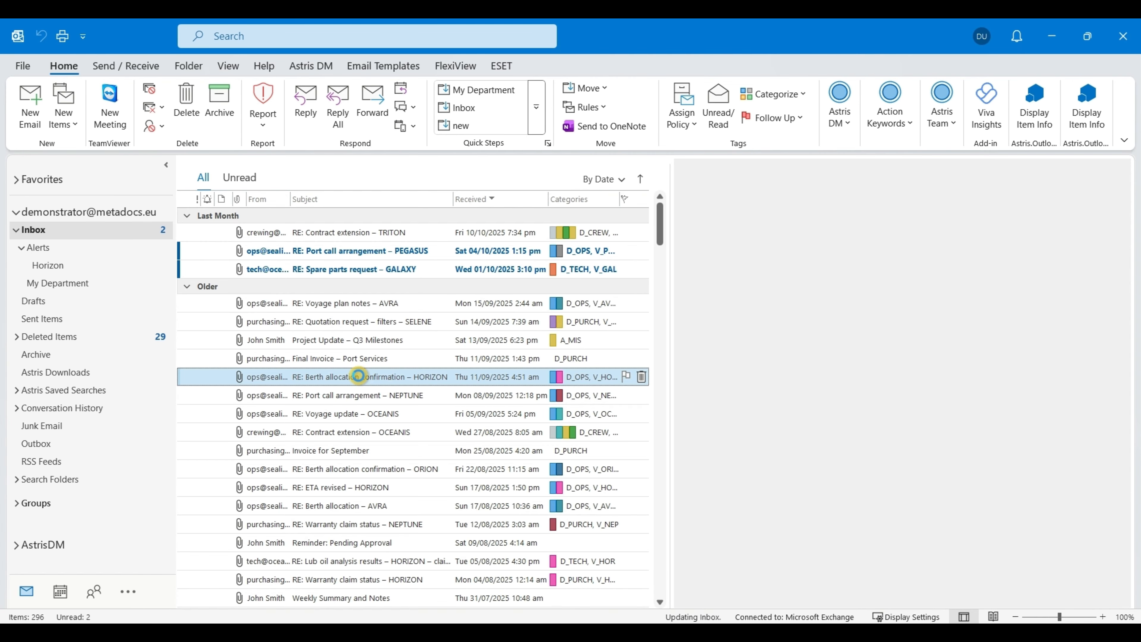
drag(80, 268, 57, 266)
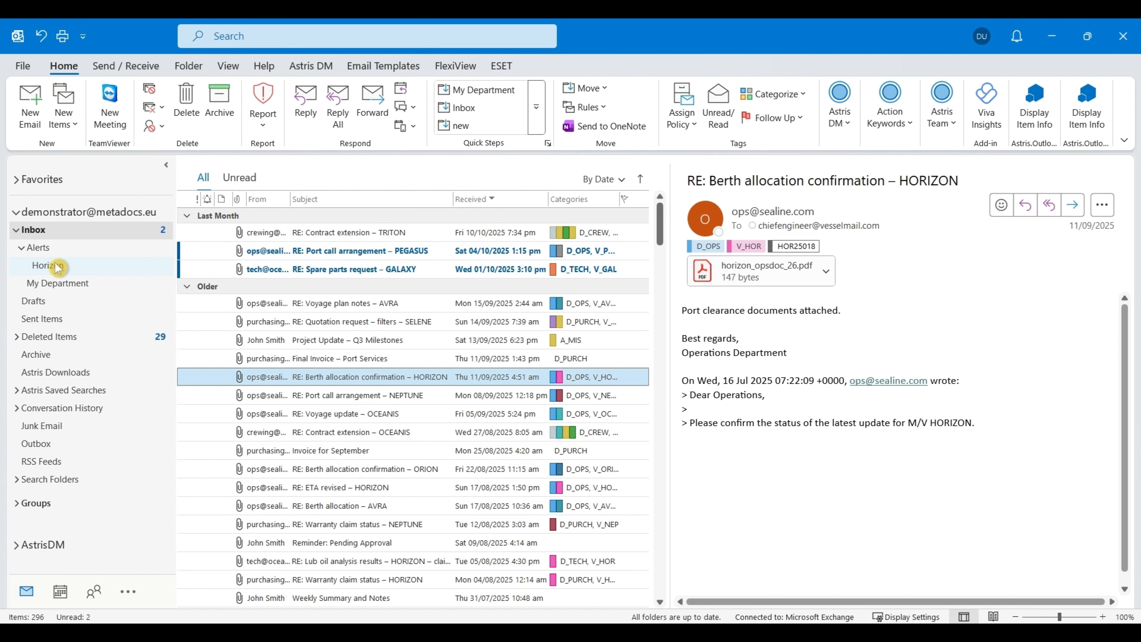
click(71, 270)
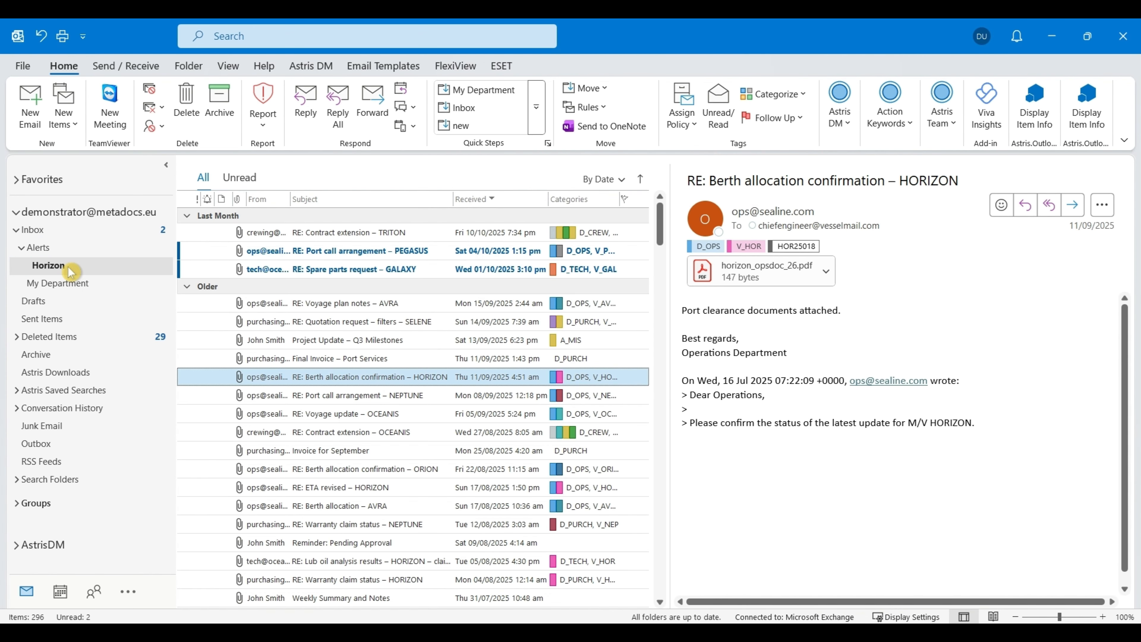
- Return to the Inbox and move the email "RE: Contract extension – TRITON" to the Alerts folder
click(83, 237)
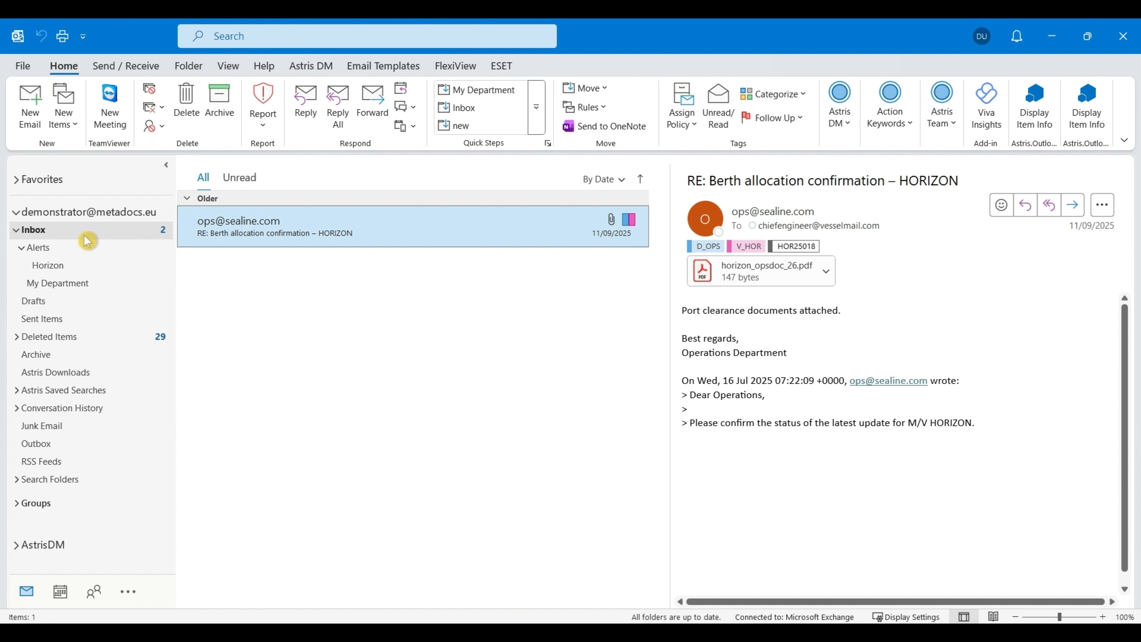
right_click(401, 233)
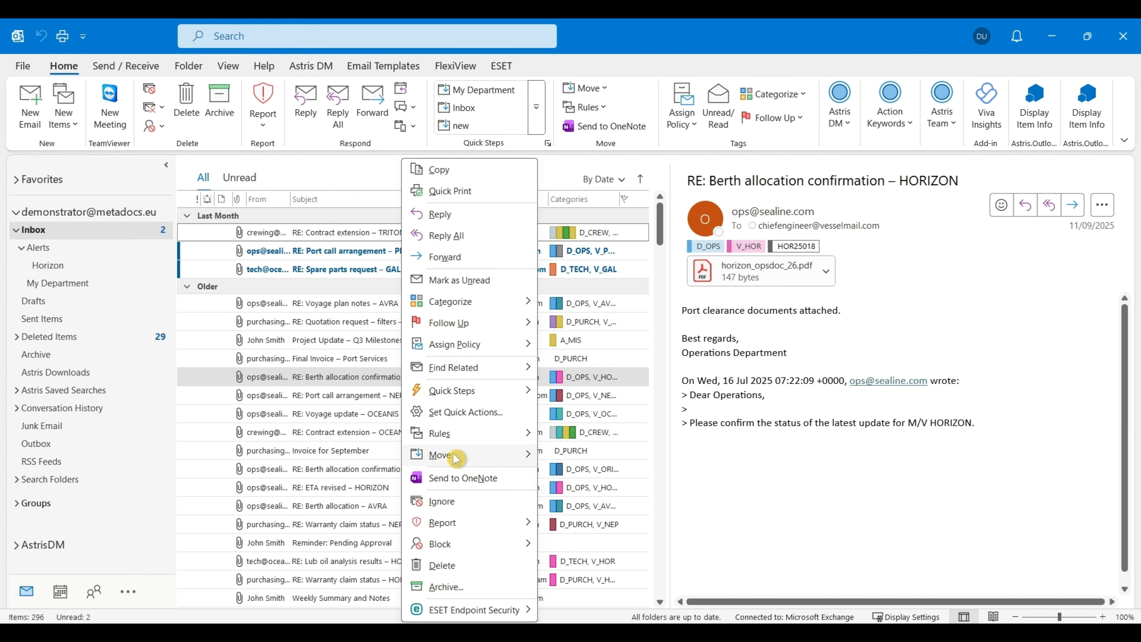
mouse_move(443, 456)
click(567, 424)
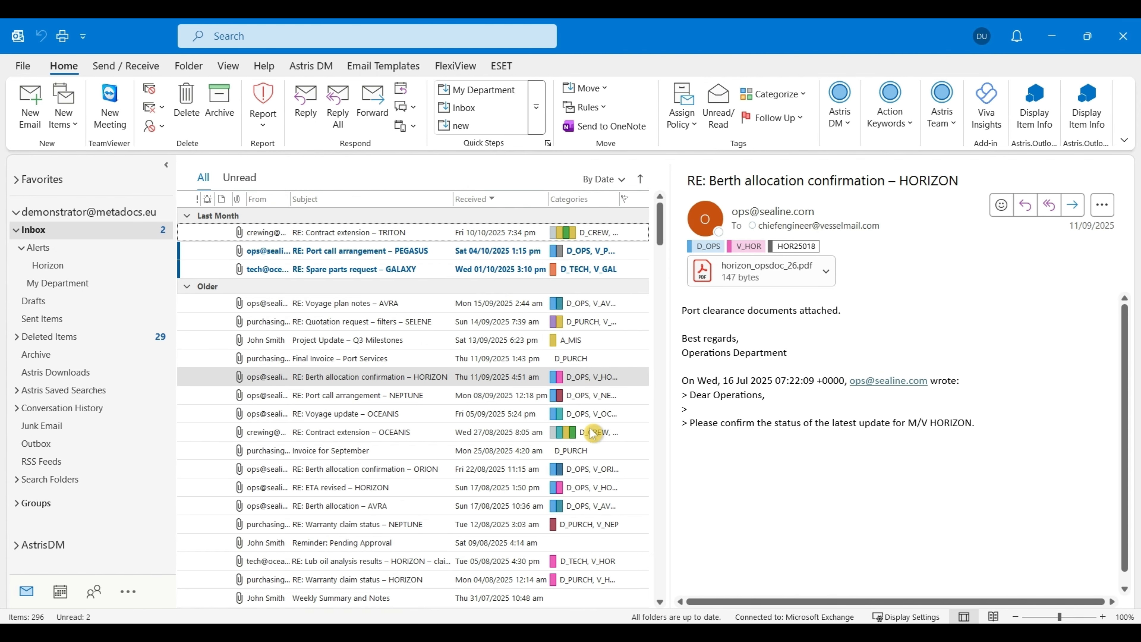
- Copy the email "RE: Voyage plan notes – AVRA" into the Horizon subfolder of Alerts
right_click(374, 284)
mouse_move(438, 454)
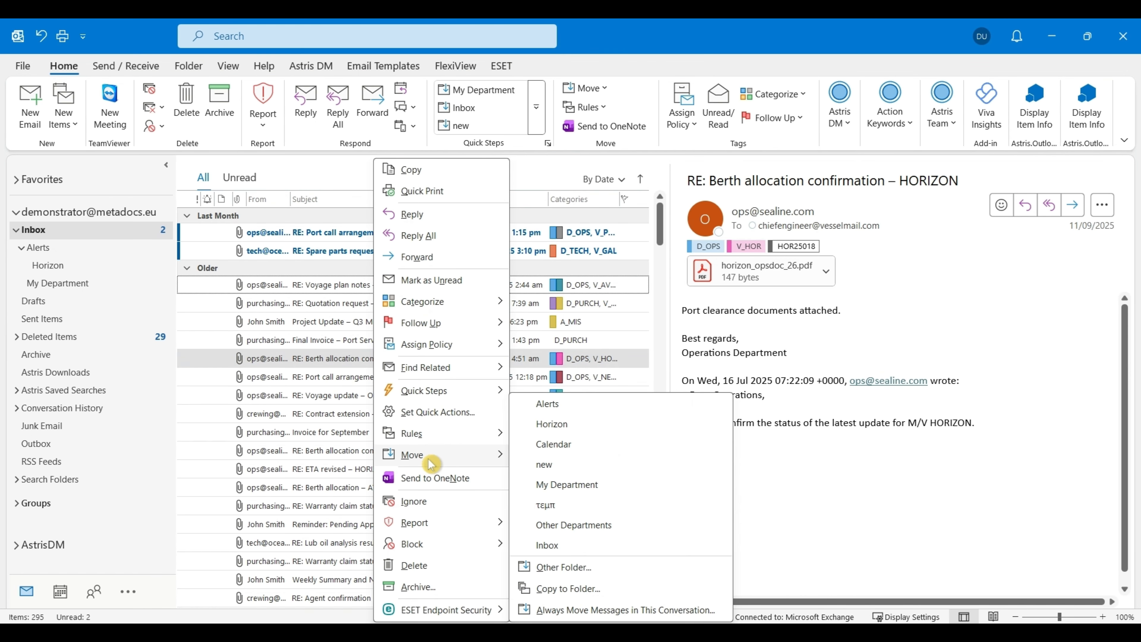
click(567, 590)
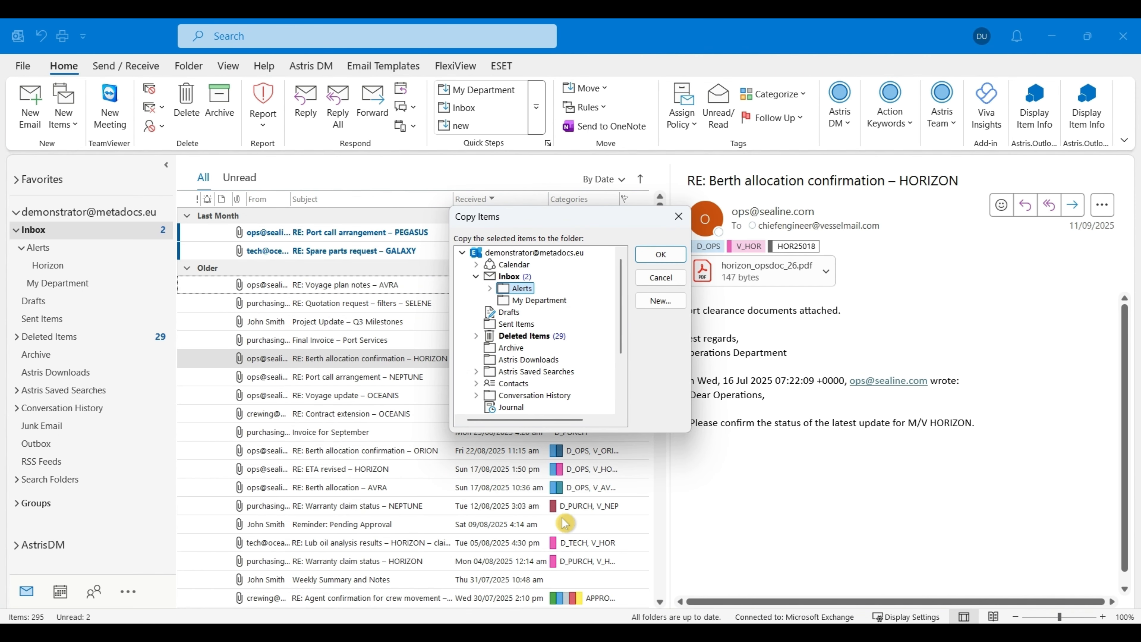
click(490, 290)
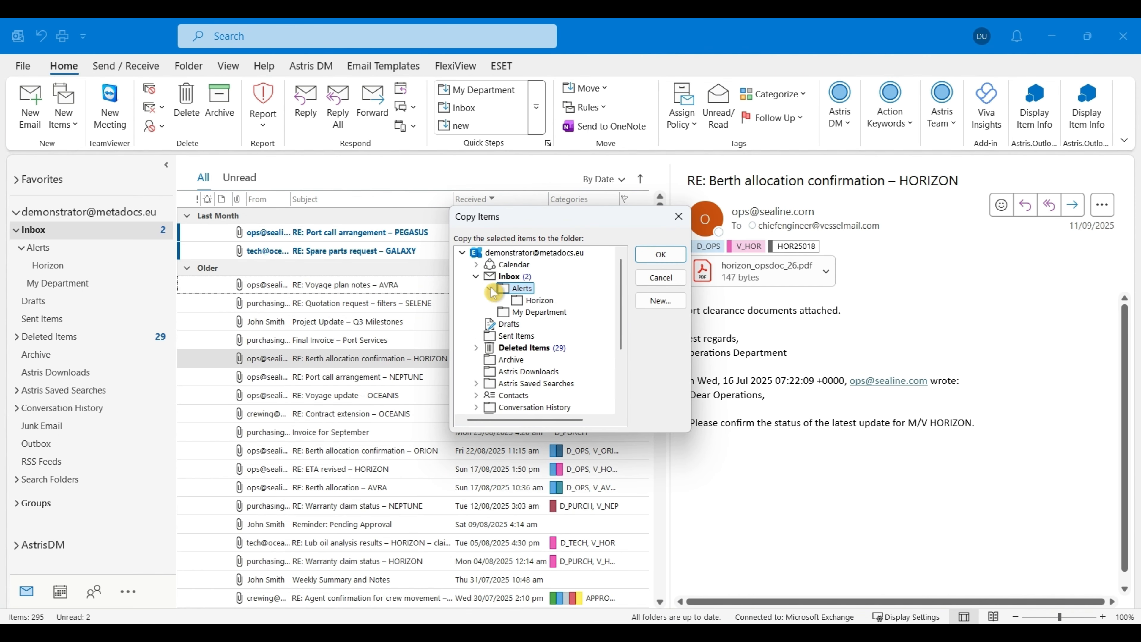
click(540, 299)
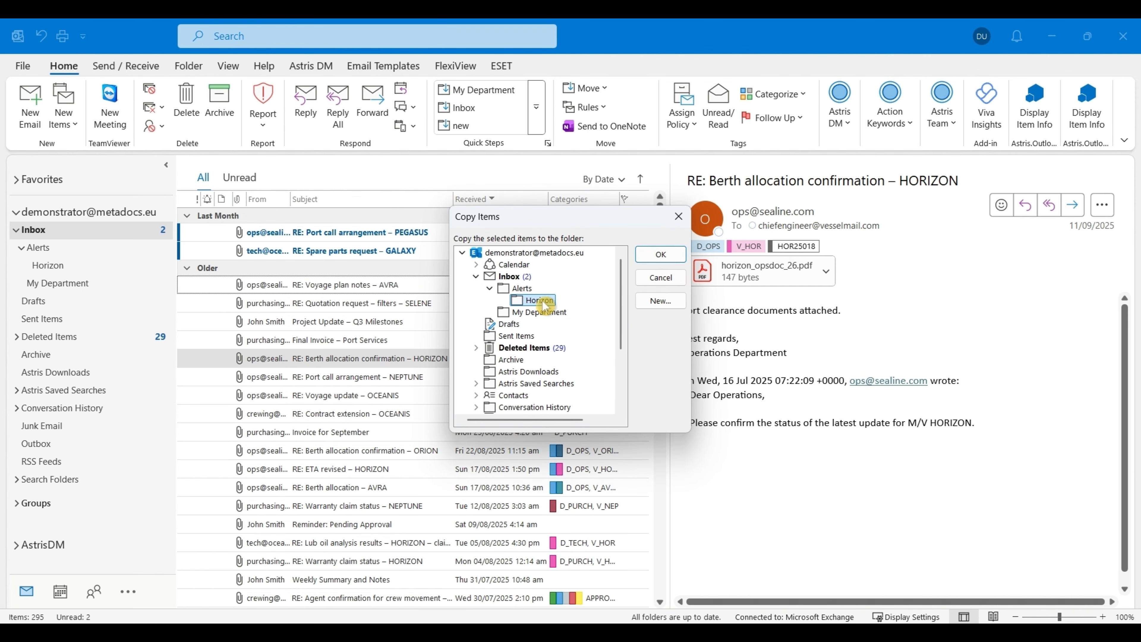
click(669, 255)
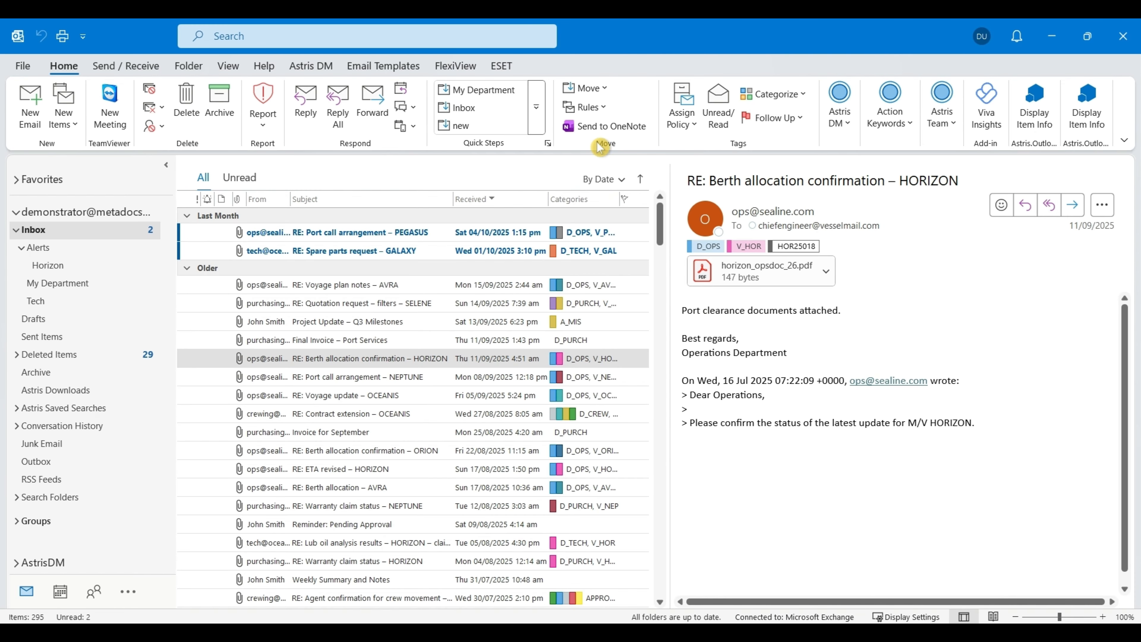
- Start a new email rule from the blank template "Apply rule on messages I receive" and proceed to its conditions
click(588, 107)
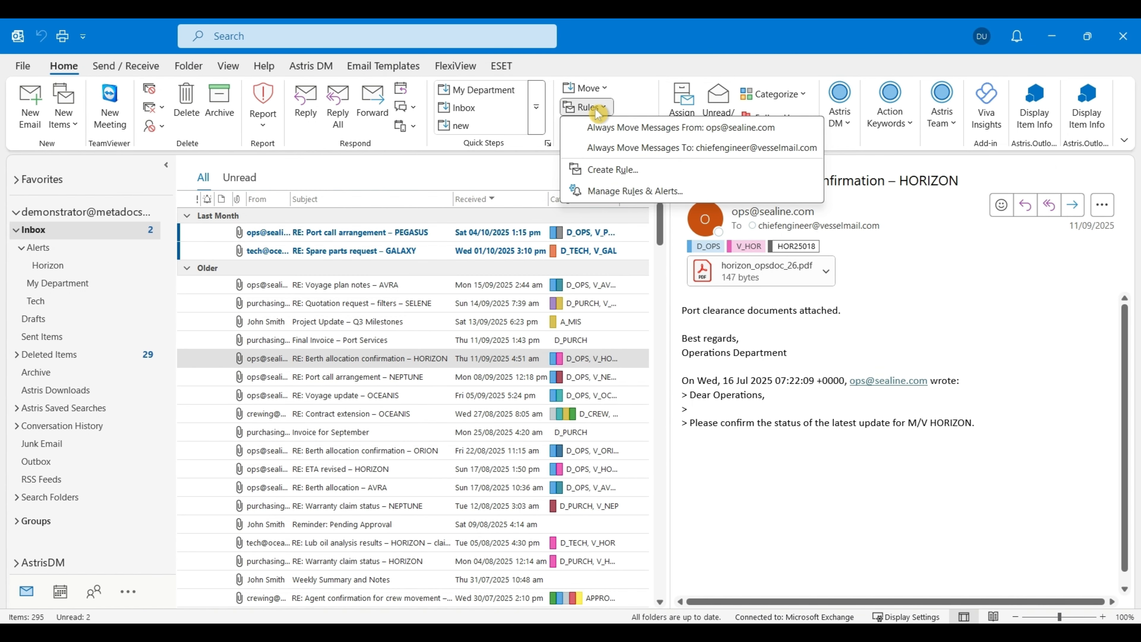
click(625, 193)
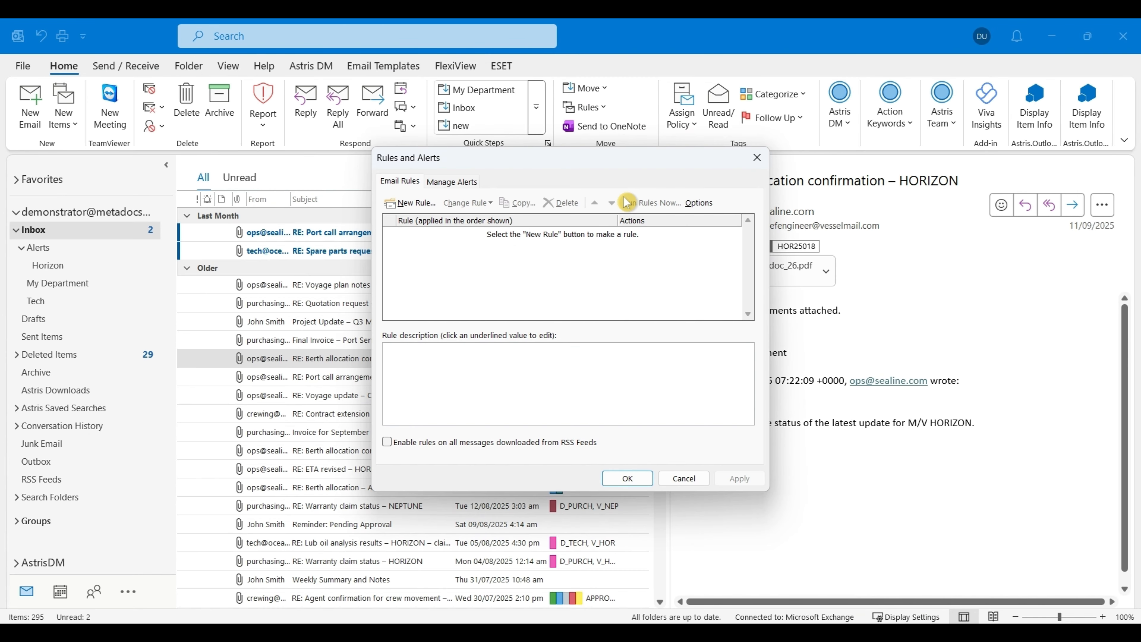
click(408, 208)
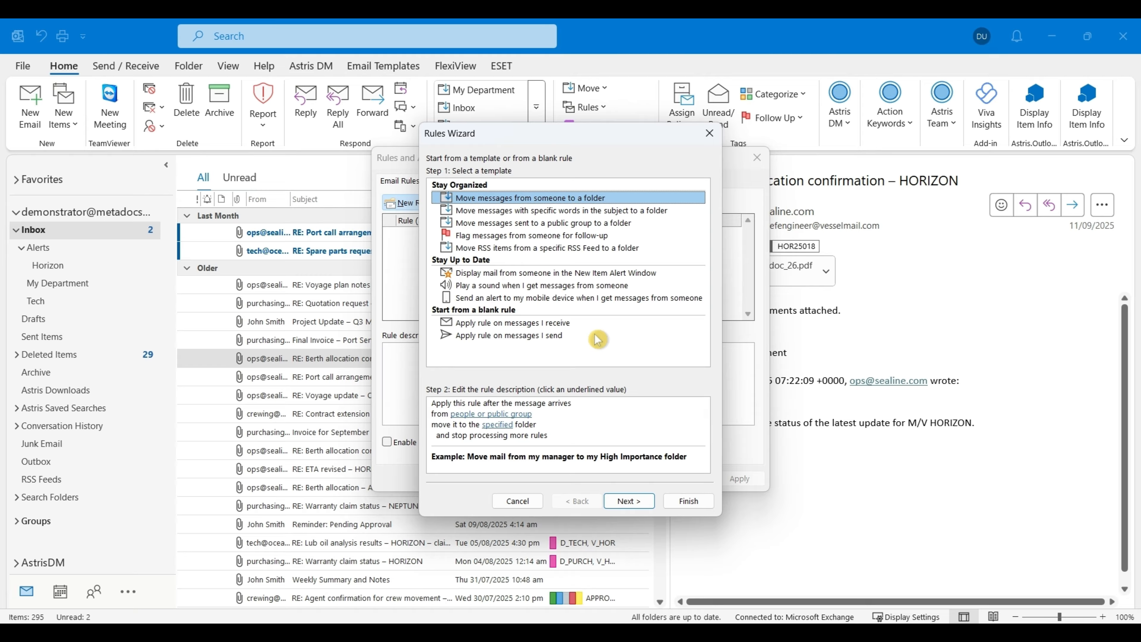
click(559, 326)
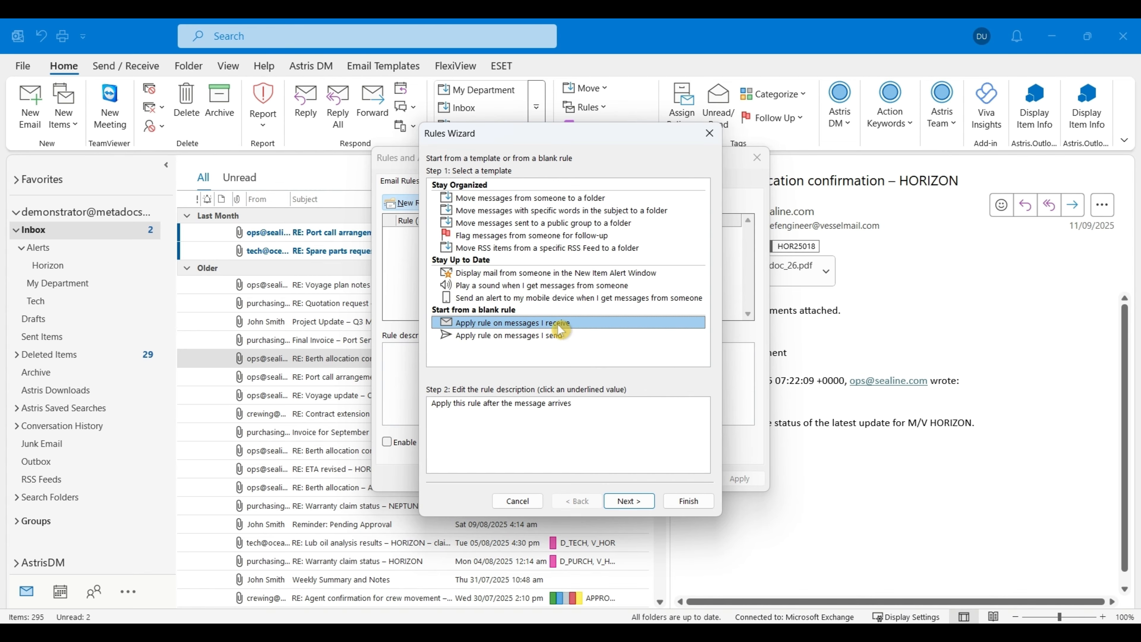
click(640, 509)
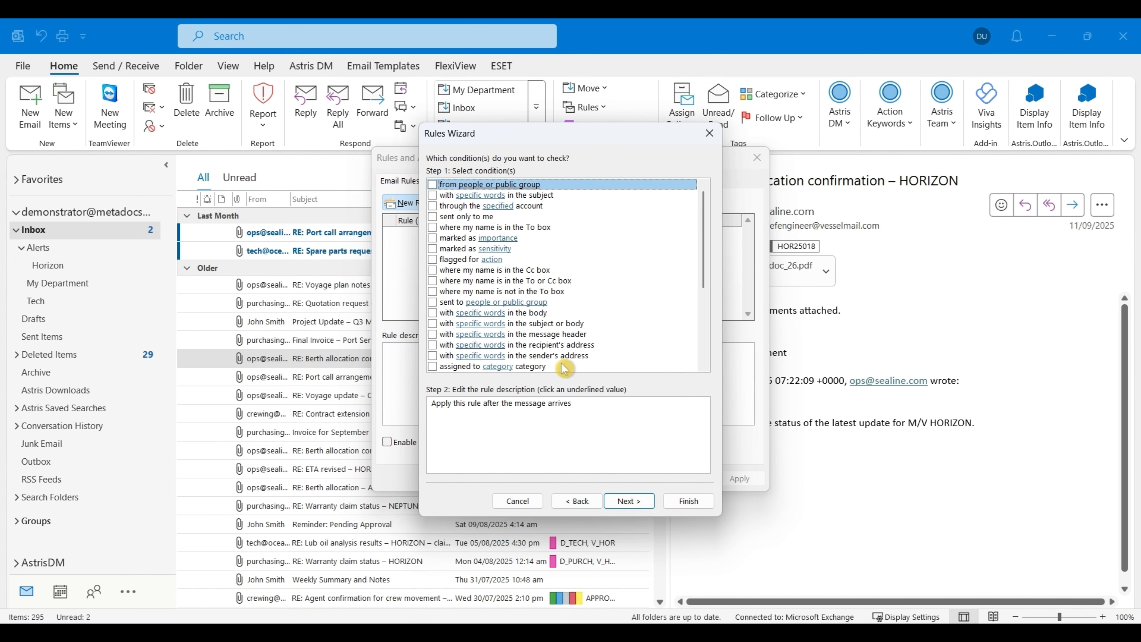
- Add the "from people or public group" condition to the rule and enter the operations sender's e-mail address
scroll(522, 263, down, 2)
scroll(522, 264, up, 2)
click(432, 185)
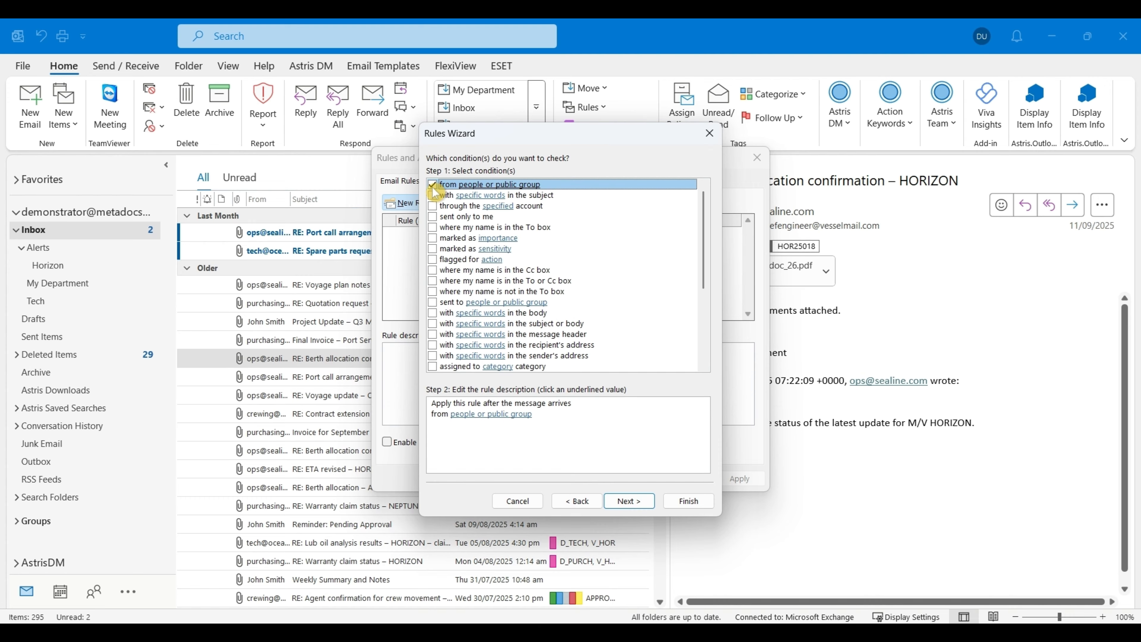
click(506, 419)
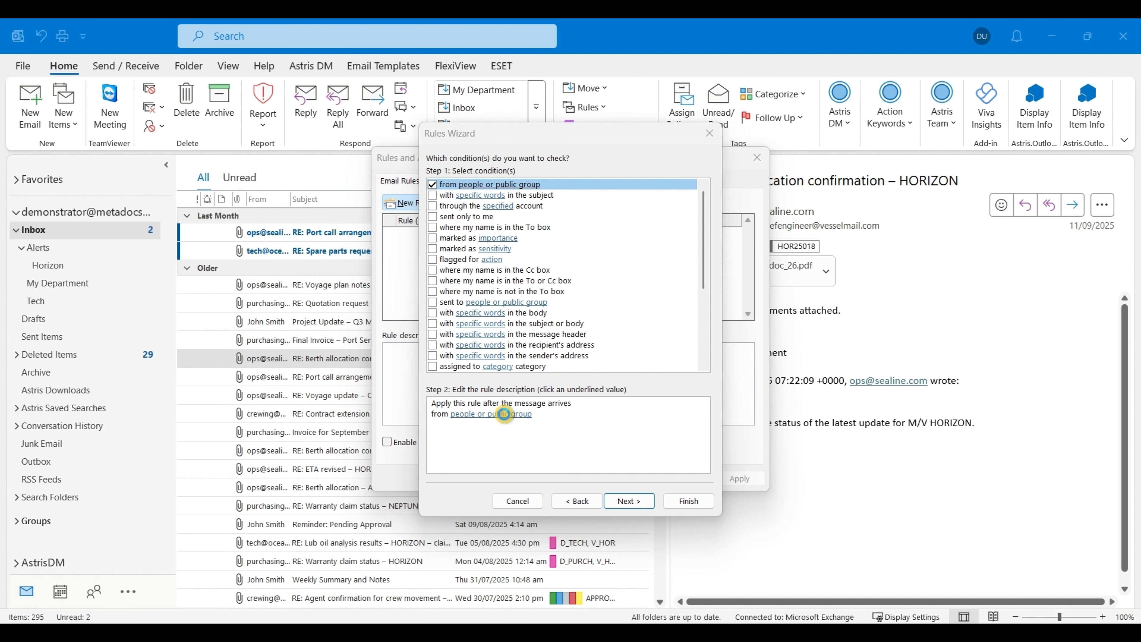
click(488, 442)
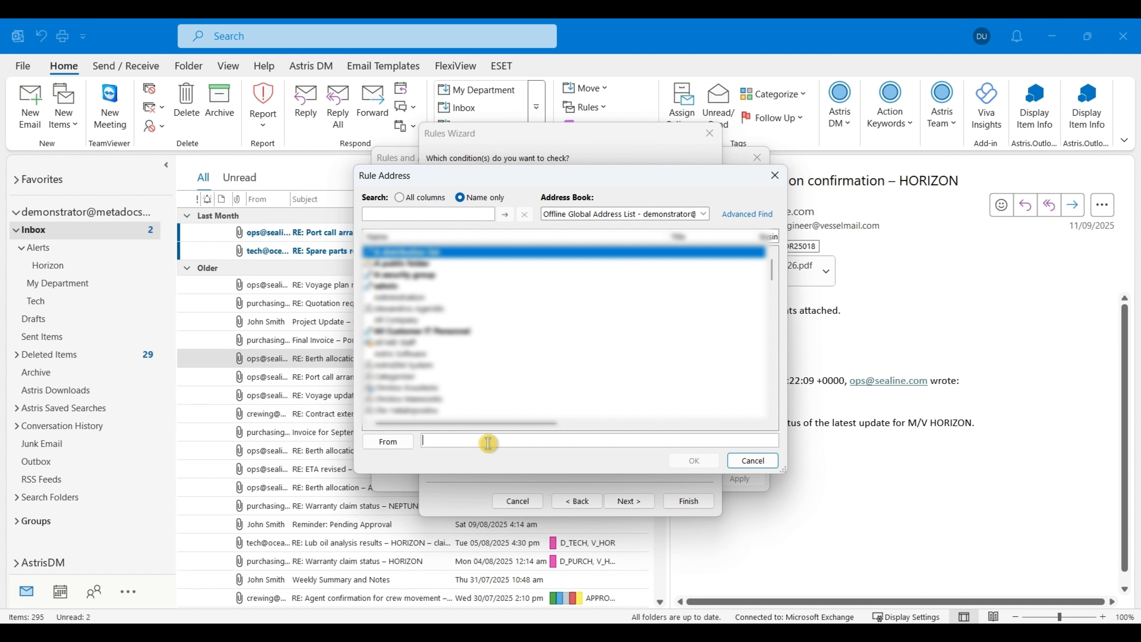
key(ctrl+v)
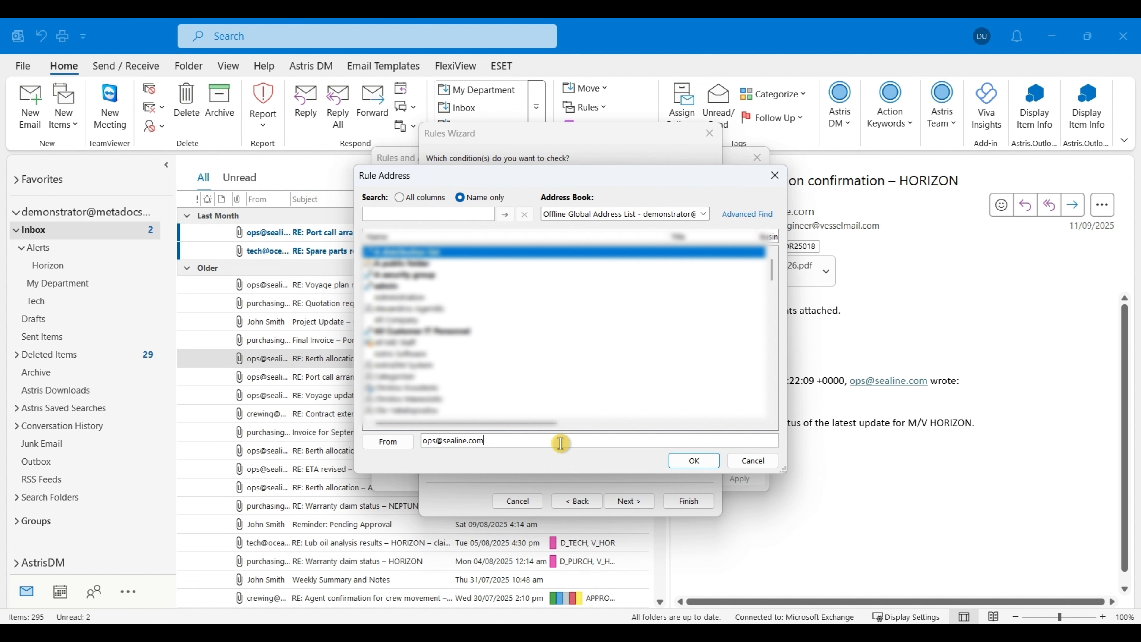
click(693, 461)
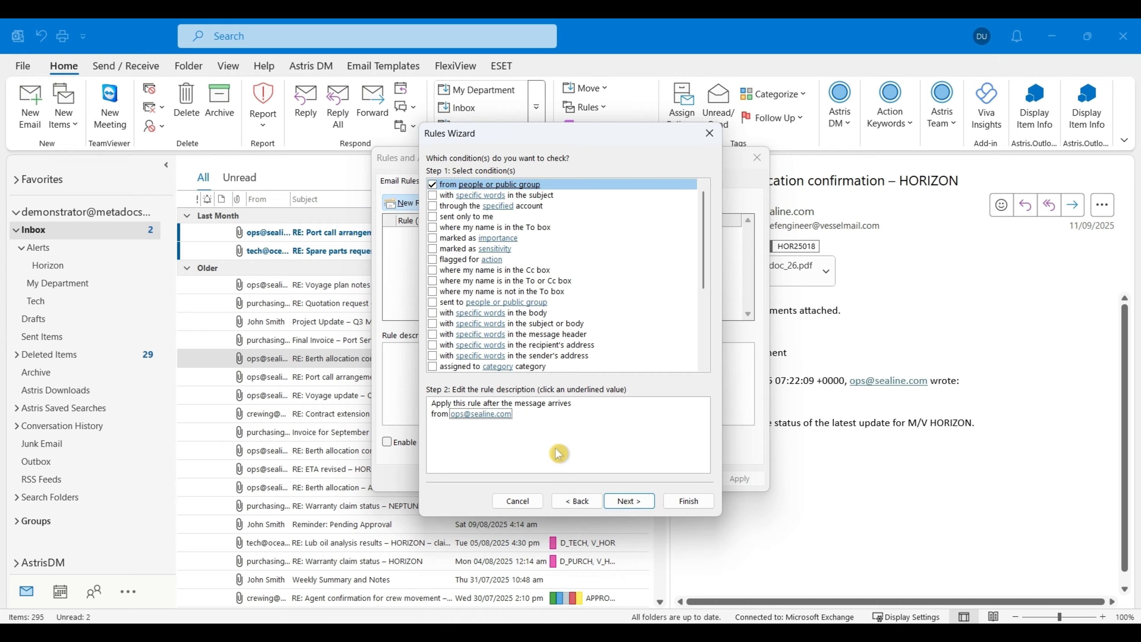
- Add the condition "with specific words in the subject" to the rule and specify the word HORIZON
click(433, 196)
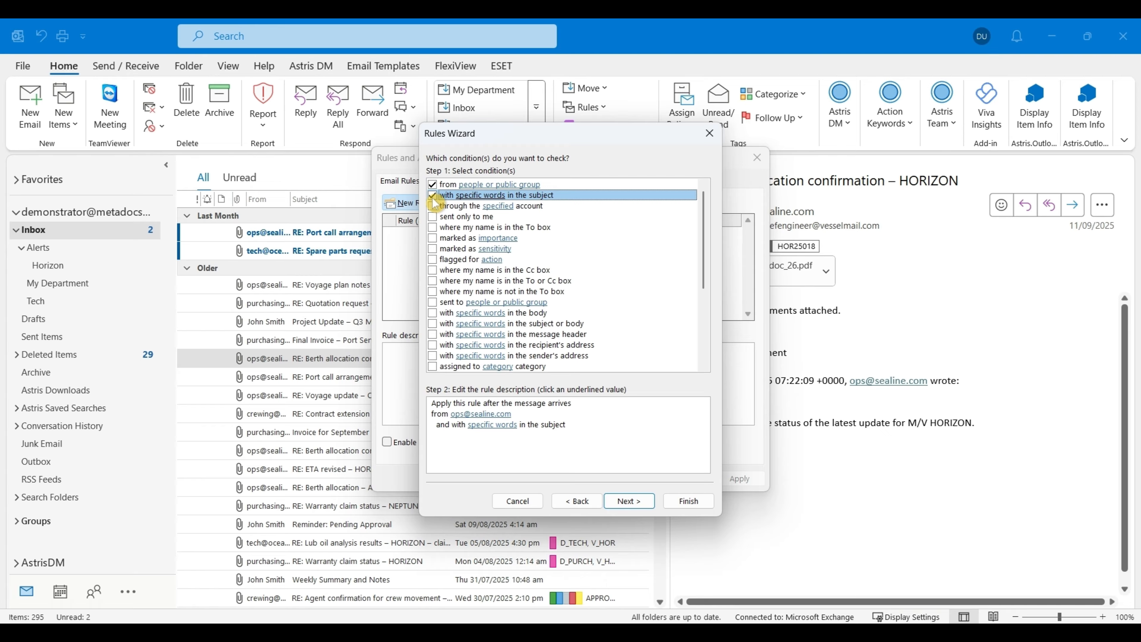
click(496, 427)
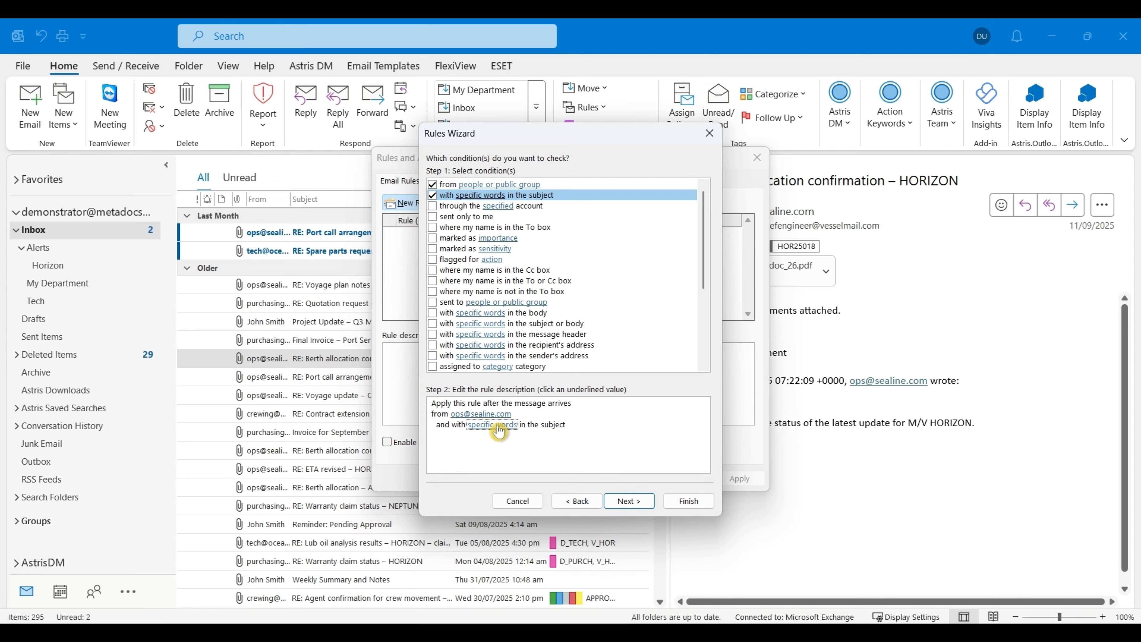
click(497, 424)
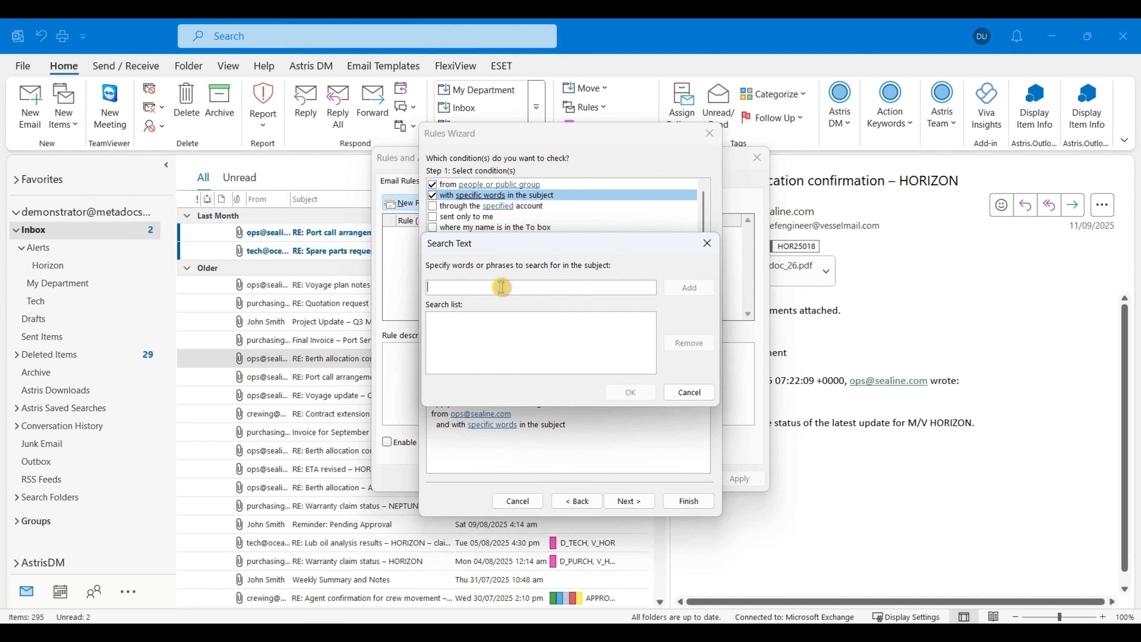
text(HORIZON)
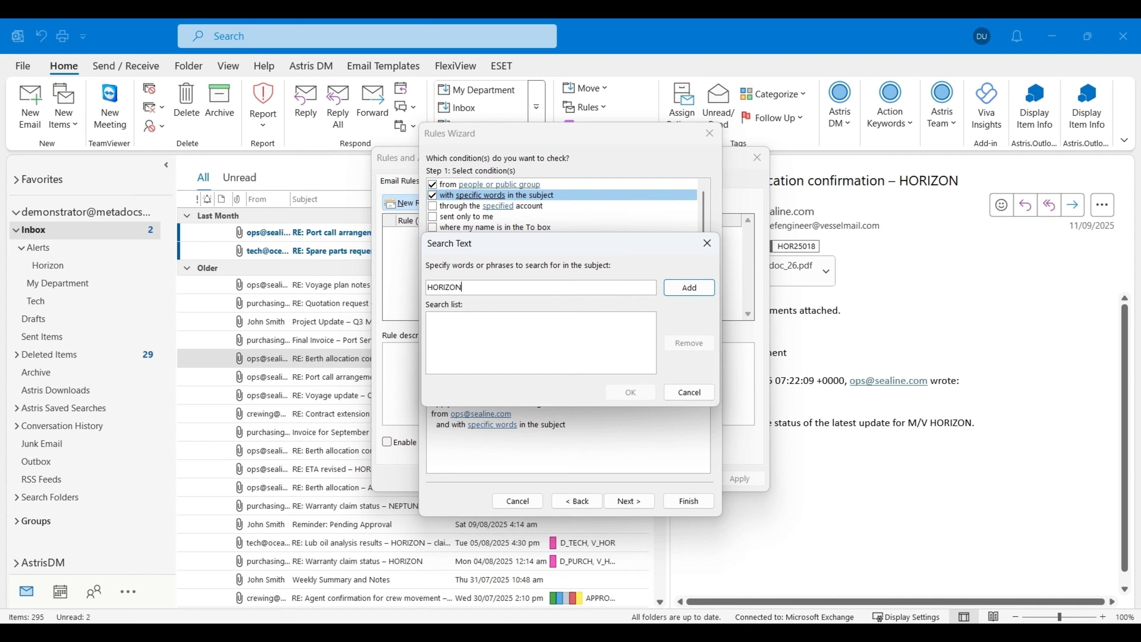
key(Return)
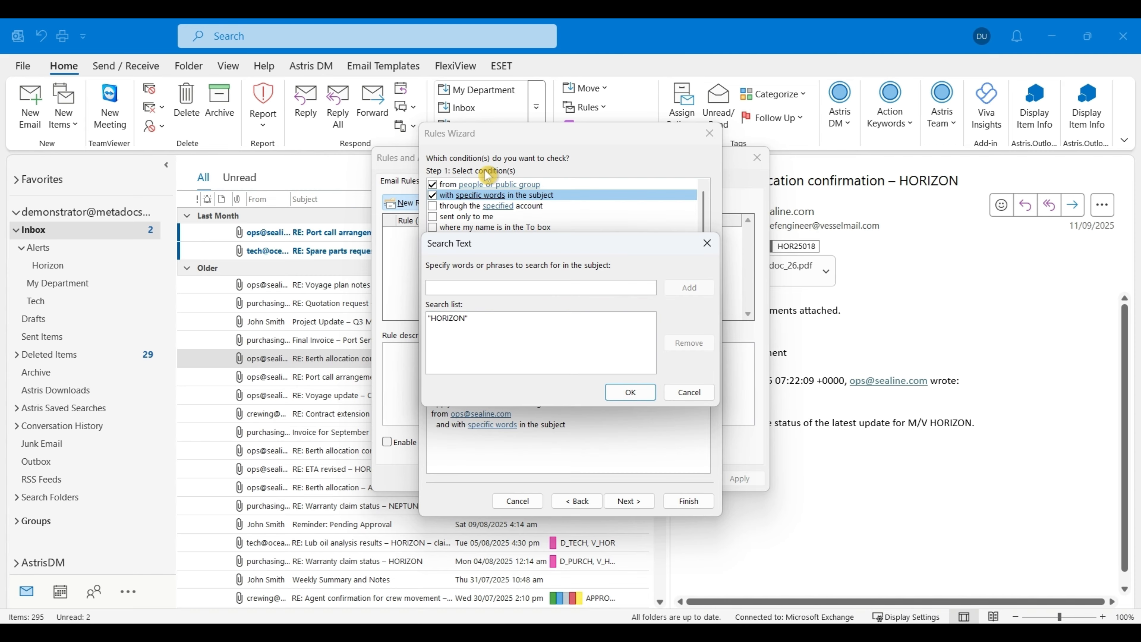
click(630, 391)
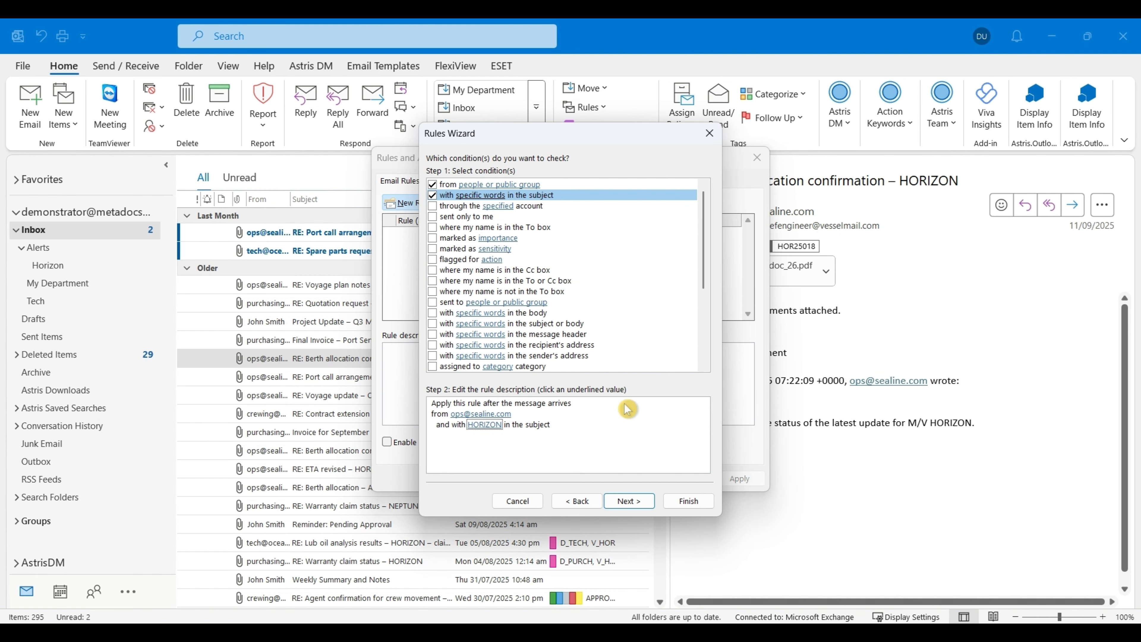
- Proceed to the rule's actions and have matching messages moved to the Horizon folder under Alerts
click(630, 501)
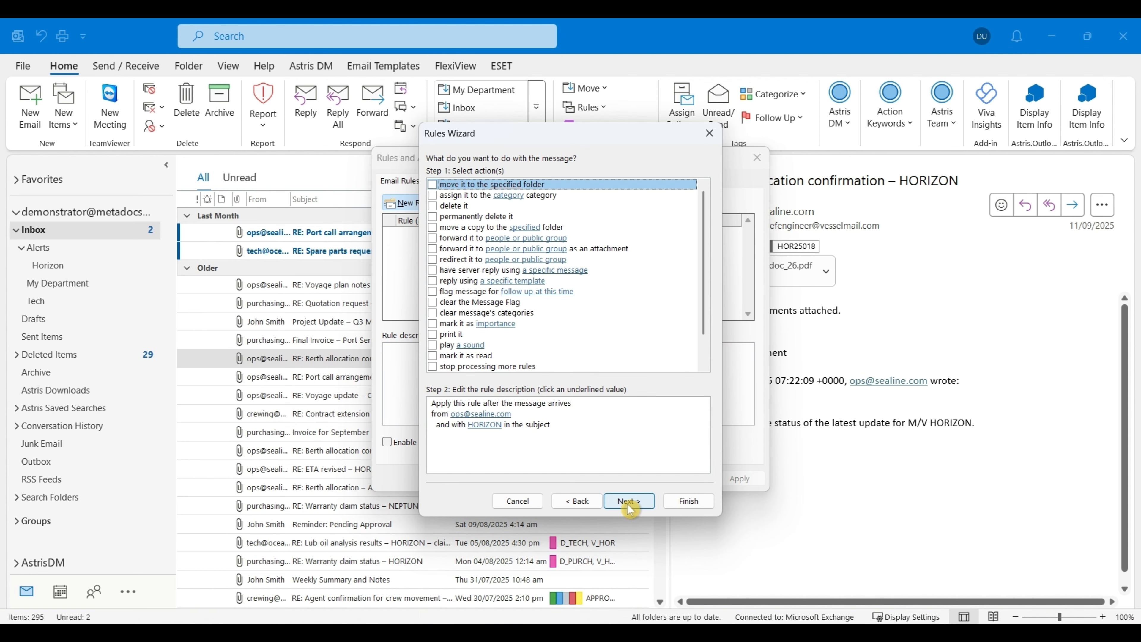
click(433, 185)
click(497, 436)
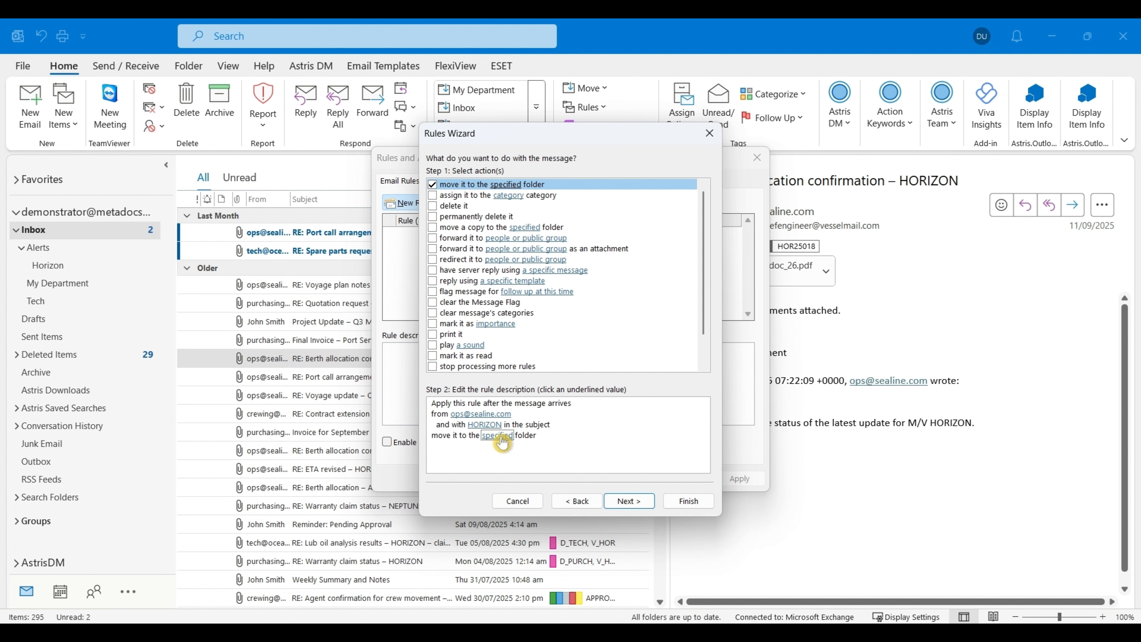
click(538, 303)
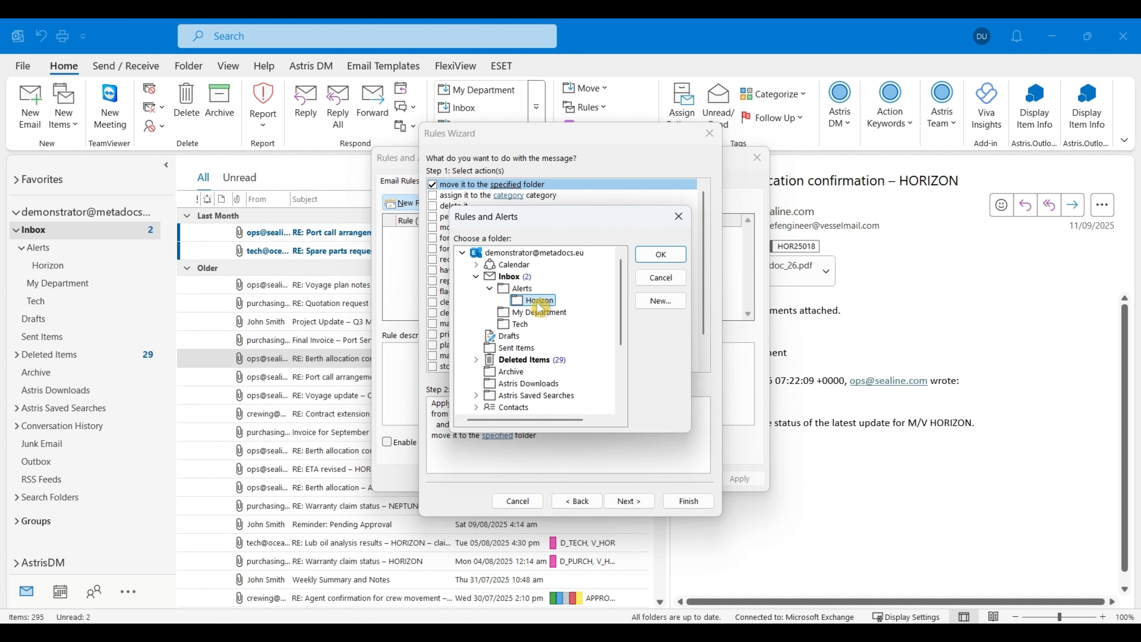
click(661, 260)
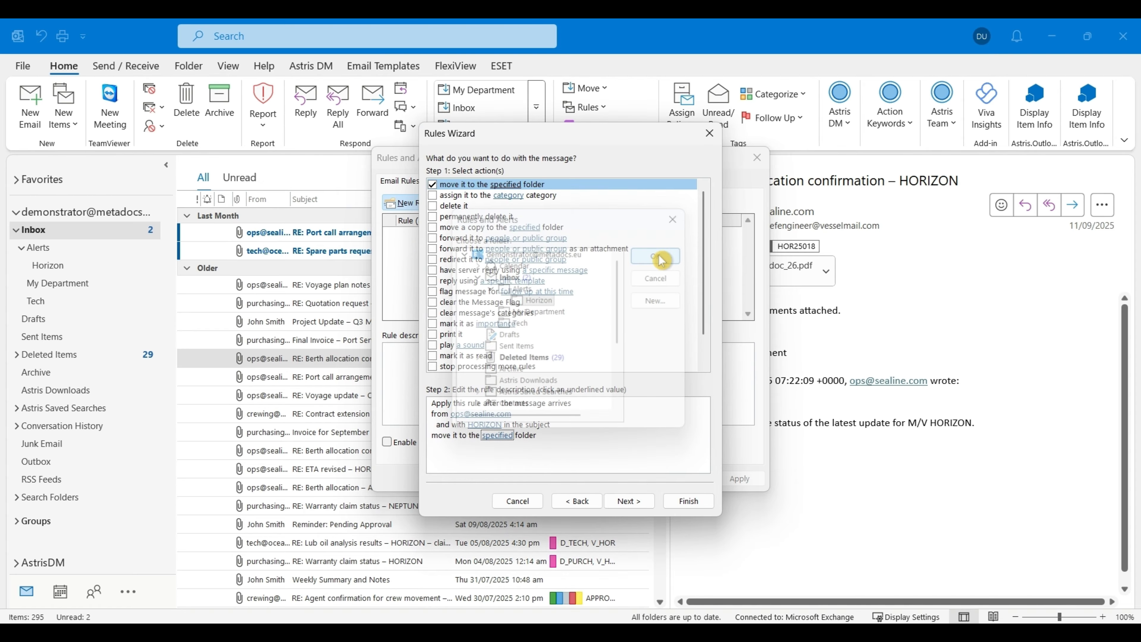
- Add rule exceptions for messages where my name is in the To box or in the Cc box
click(633, 502)
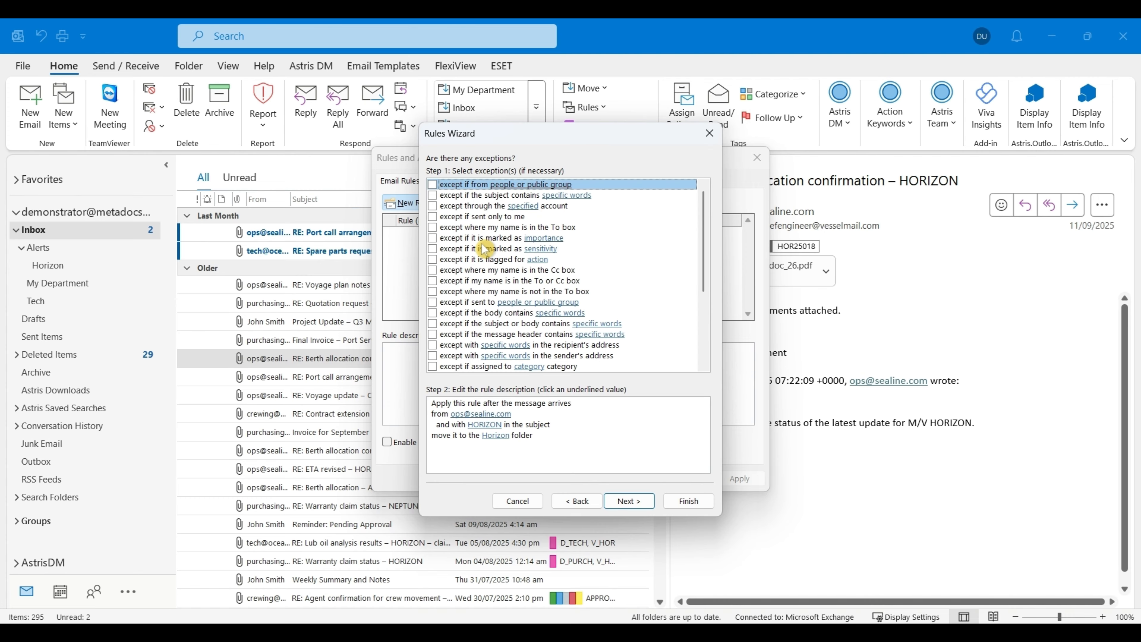
click(432, 227)
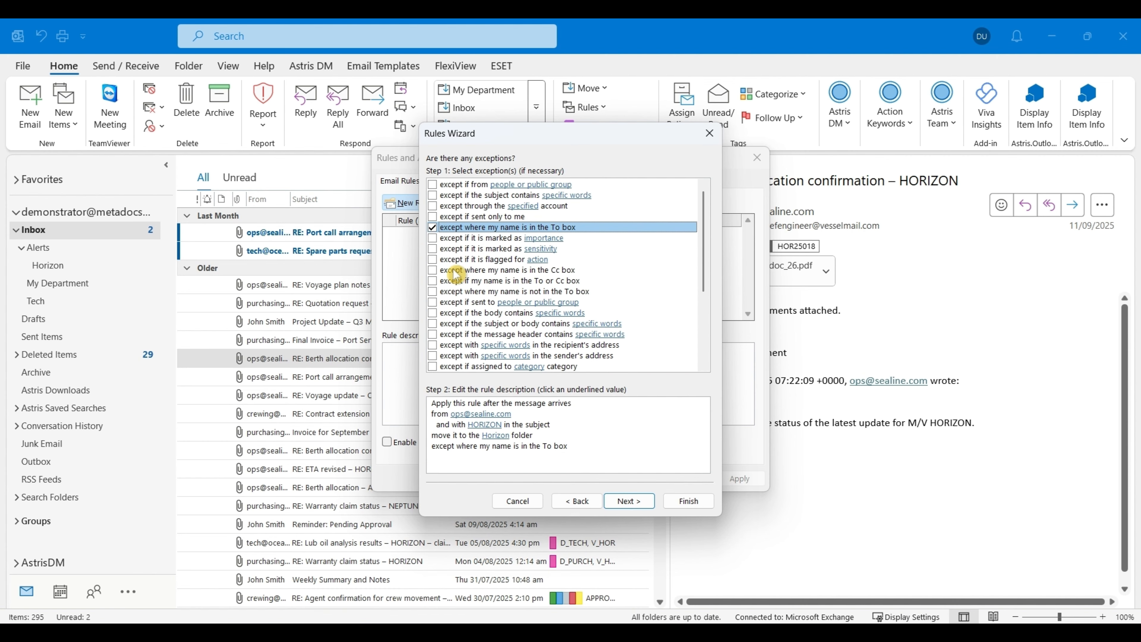
click(432, 270)
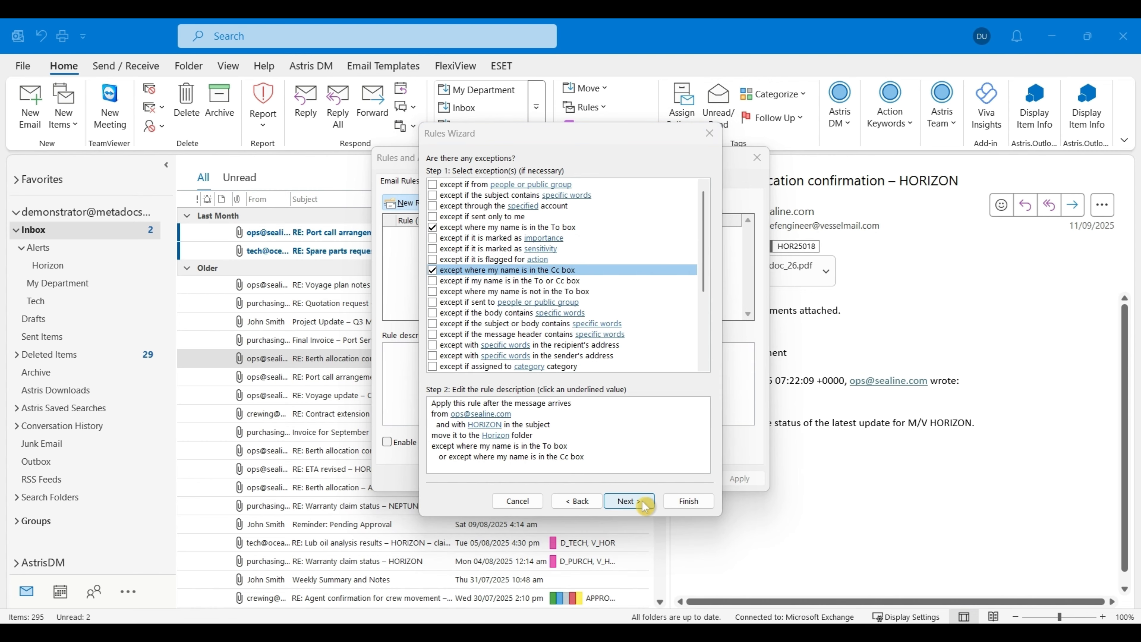
- Finish the rule with the option to run it now on messages already in the Inbox, keeping it turned on
click(629, 502)
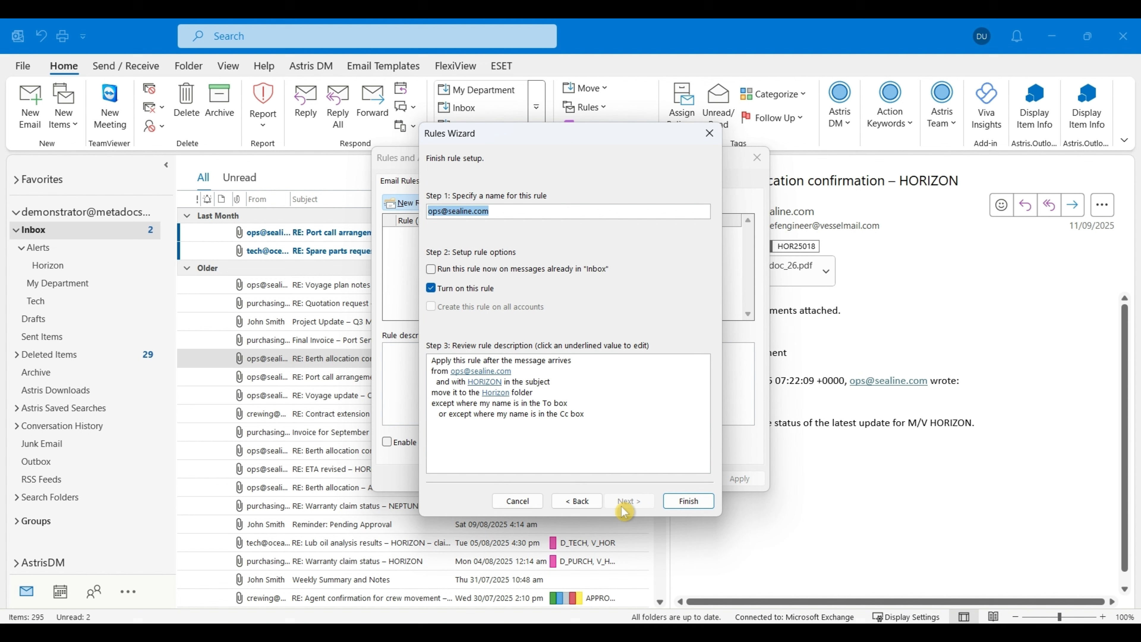
click(430, 270)
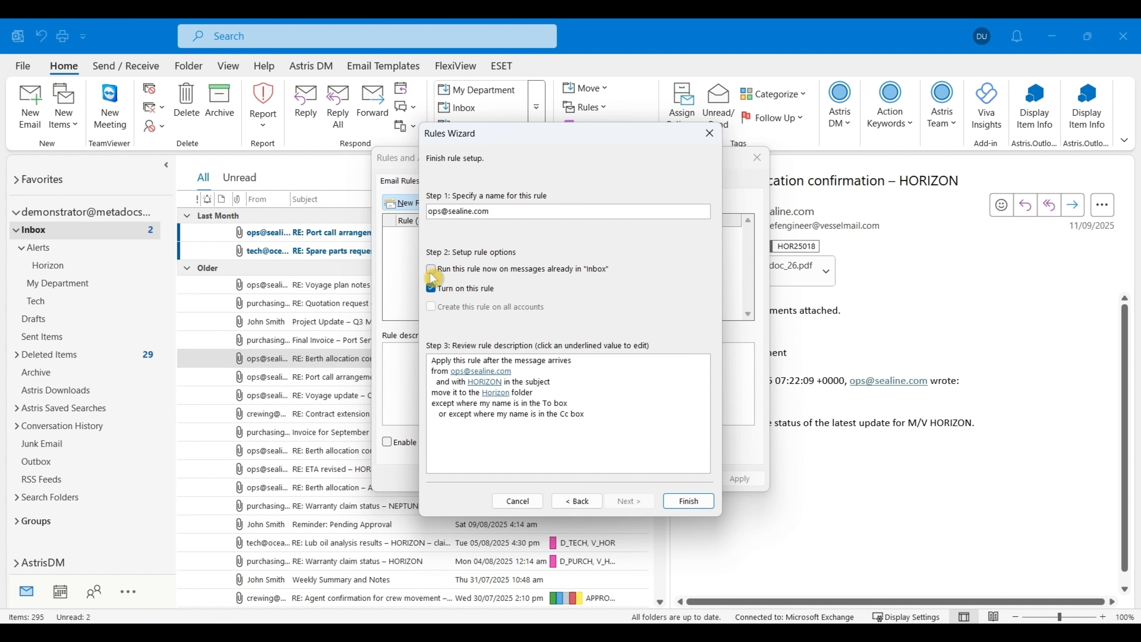
click(687, 503)
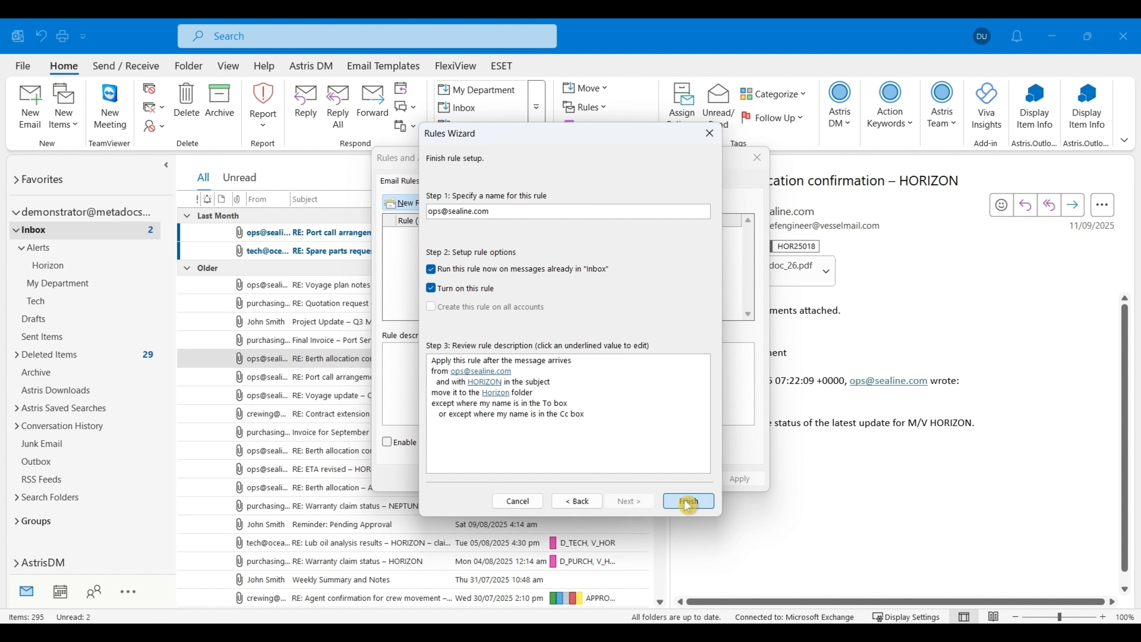
click(679, 478)
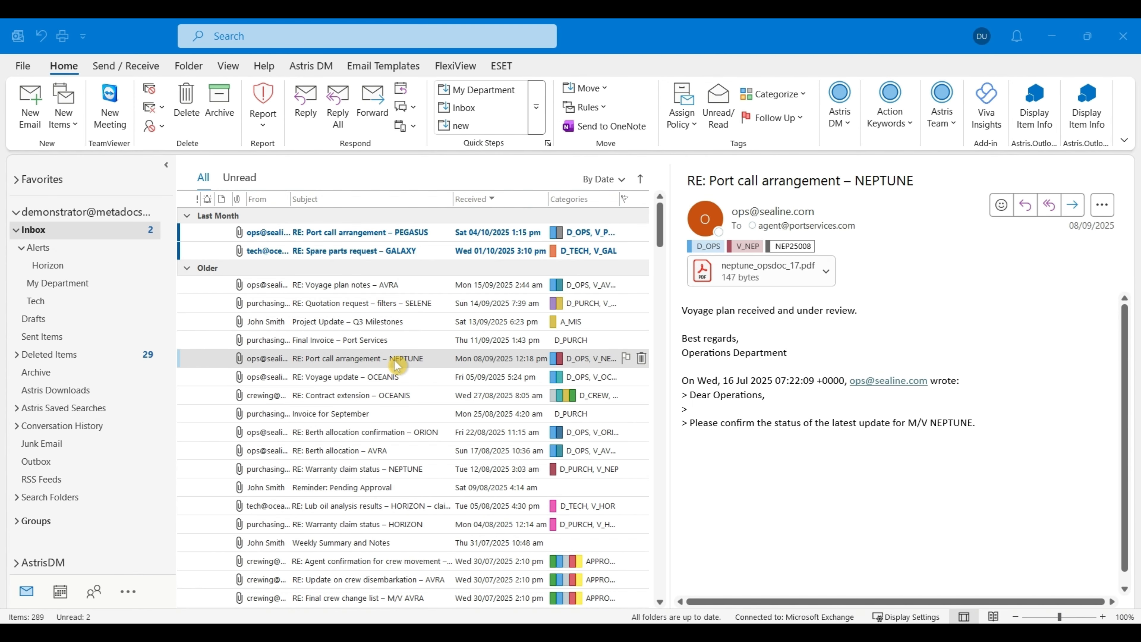
- Open the HORIZON rule's settings for editing, review its conditions, actions and exceptions, and leave without changes
click(598, 114)
click(616, 189)
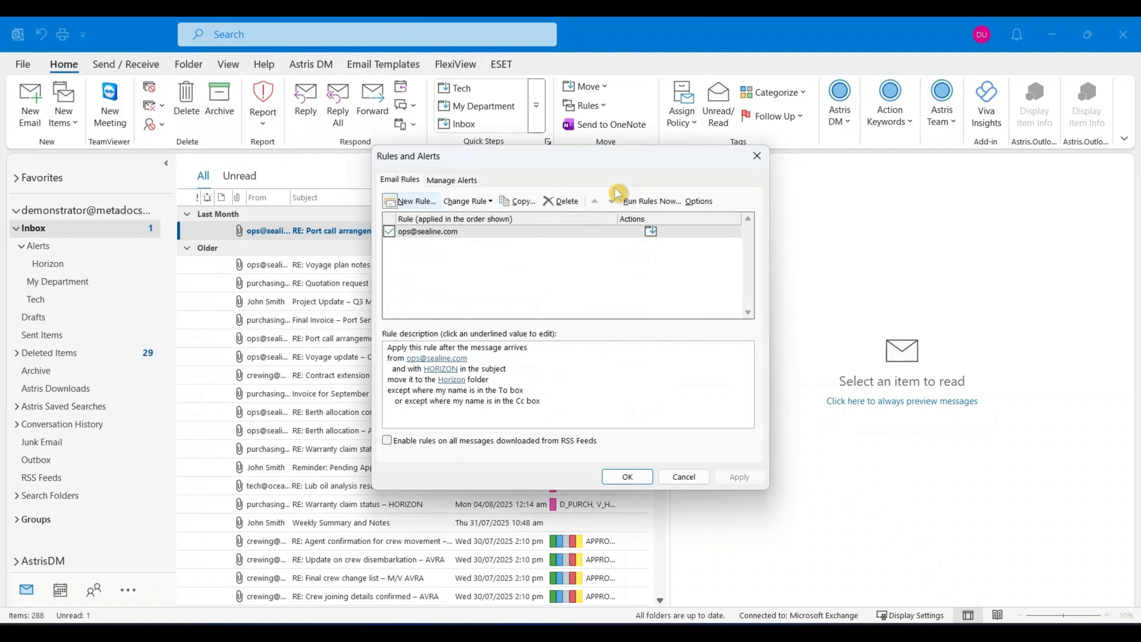
click(438, 232)
click(477, 208)
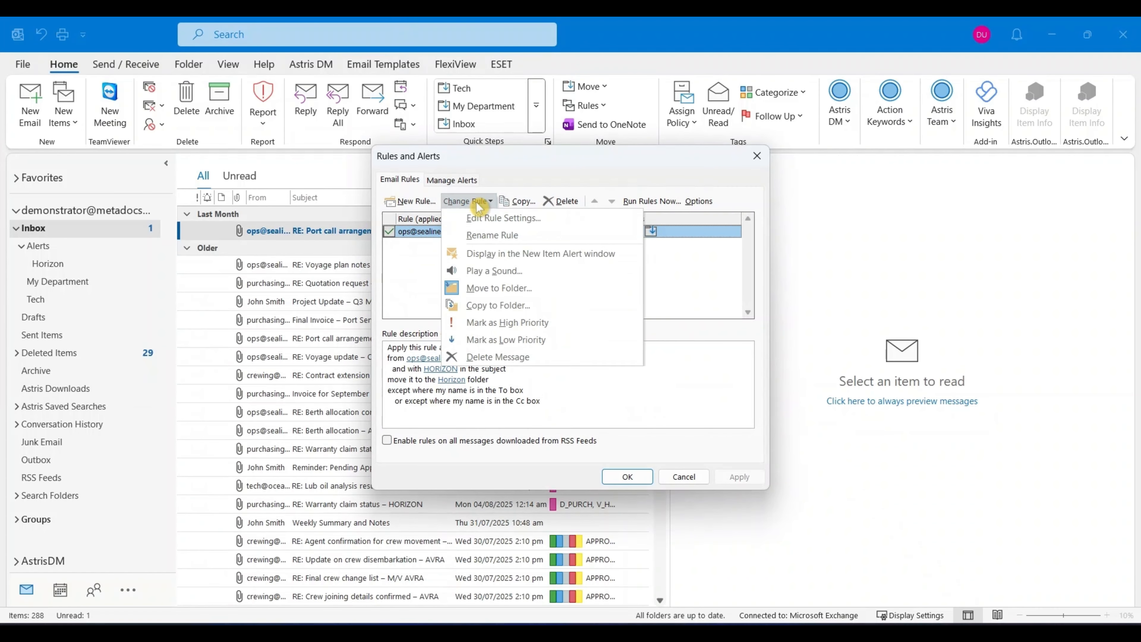
click(486, 218)
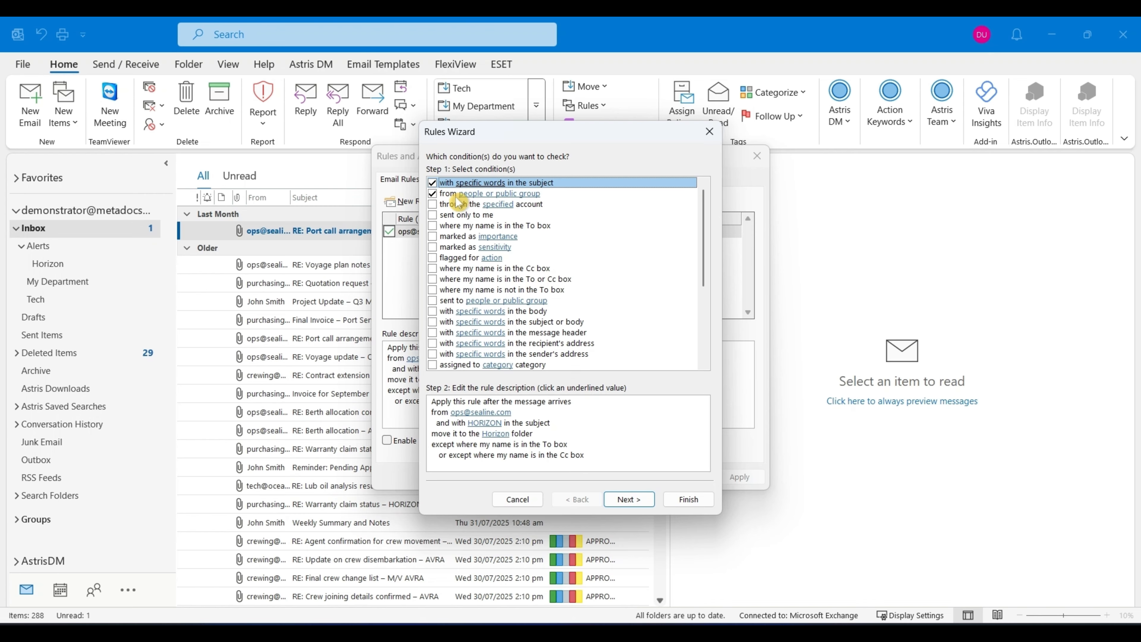
click(496, 434)
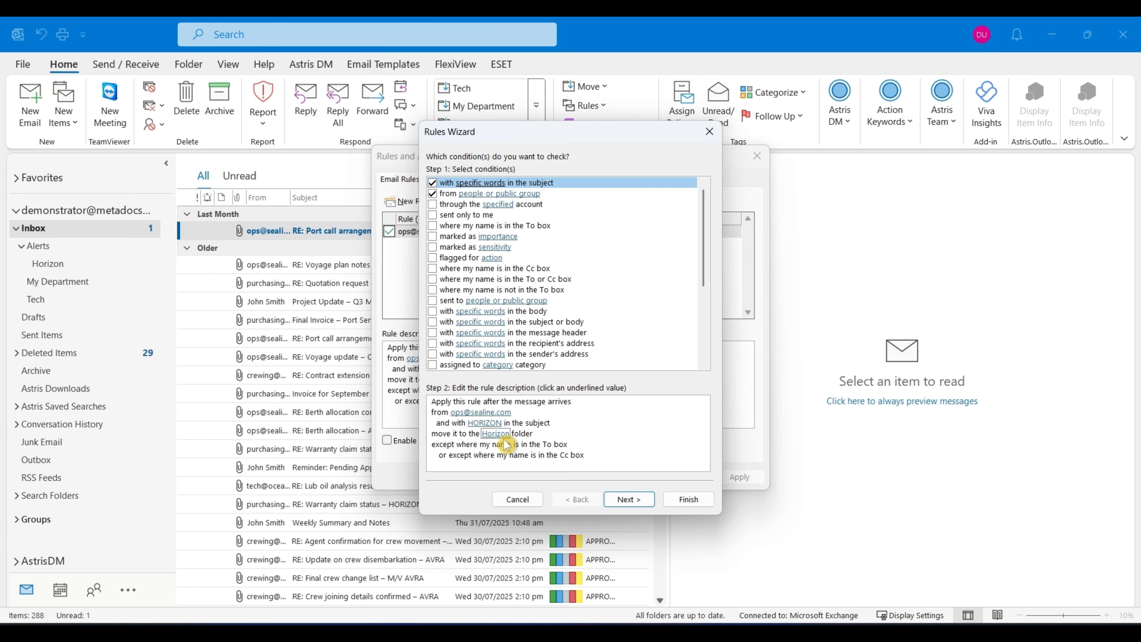
click(631, 499)
click(637, 498)
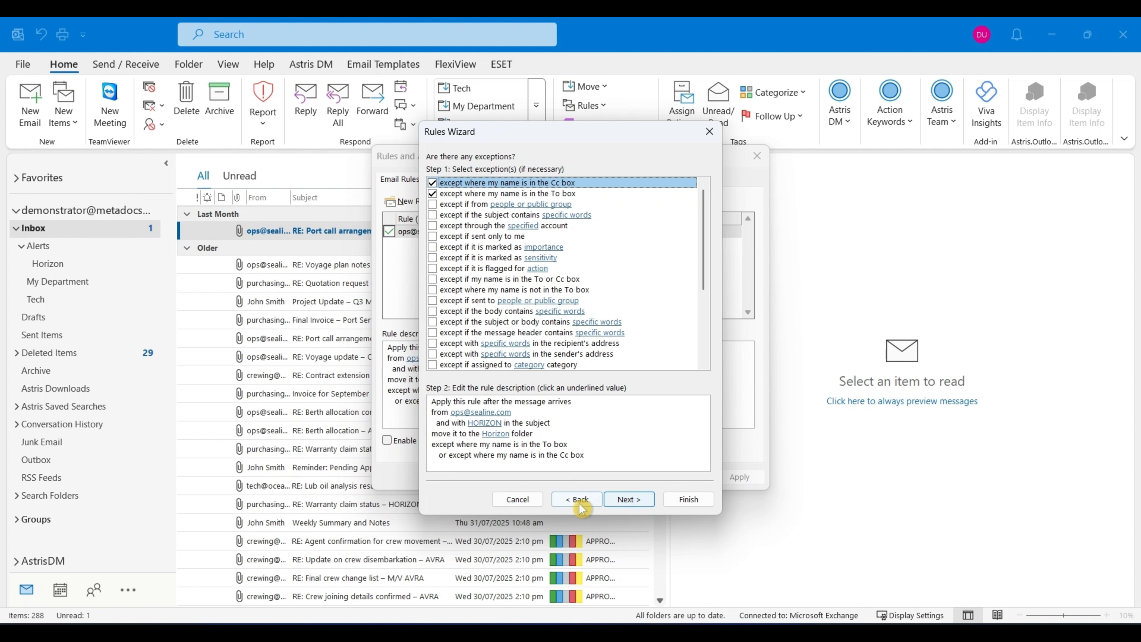
click(517, 500)
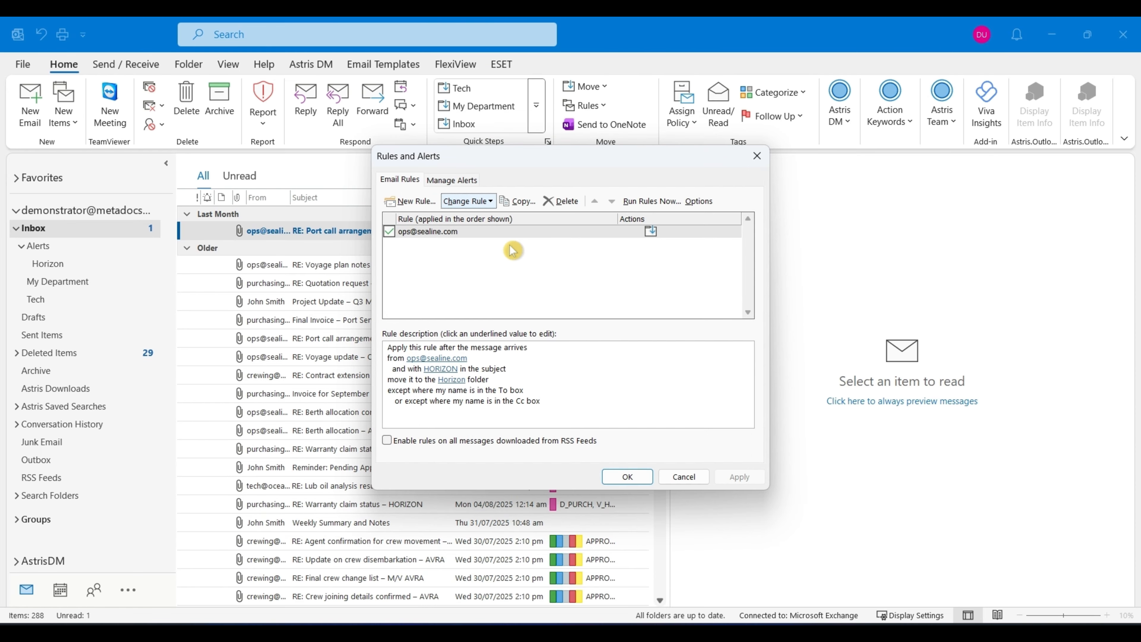
- Run the HORIZON rule manually on all messages in the Inbox and close the rules management
click(478, 233)
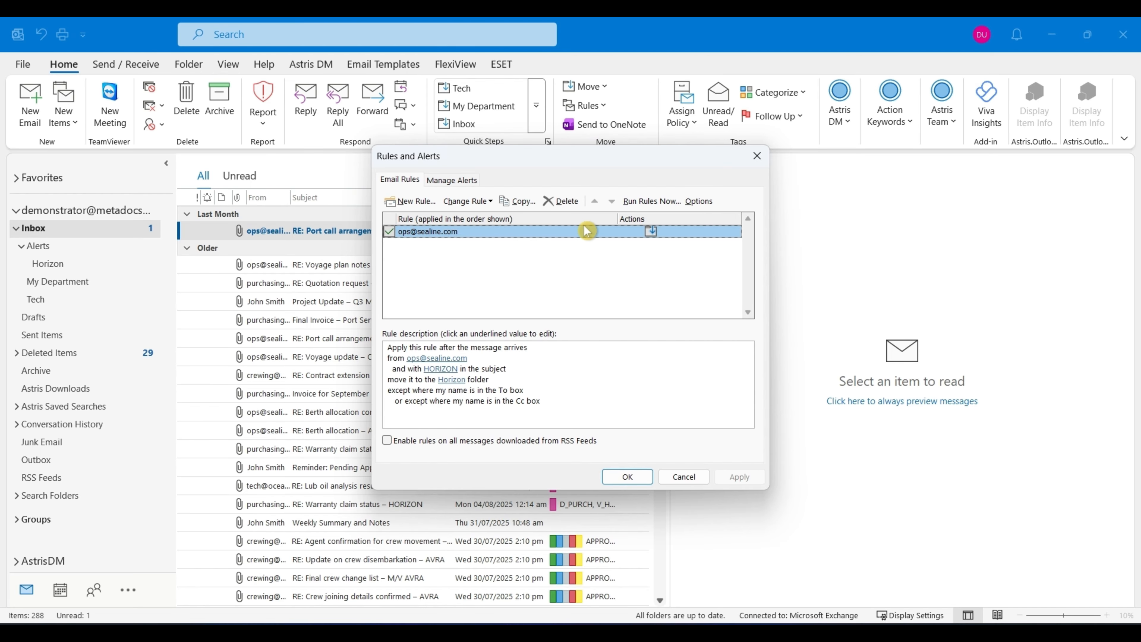
click(657, 202)
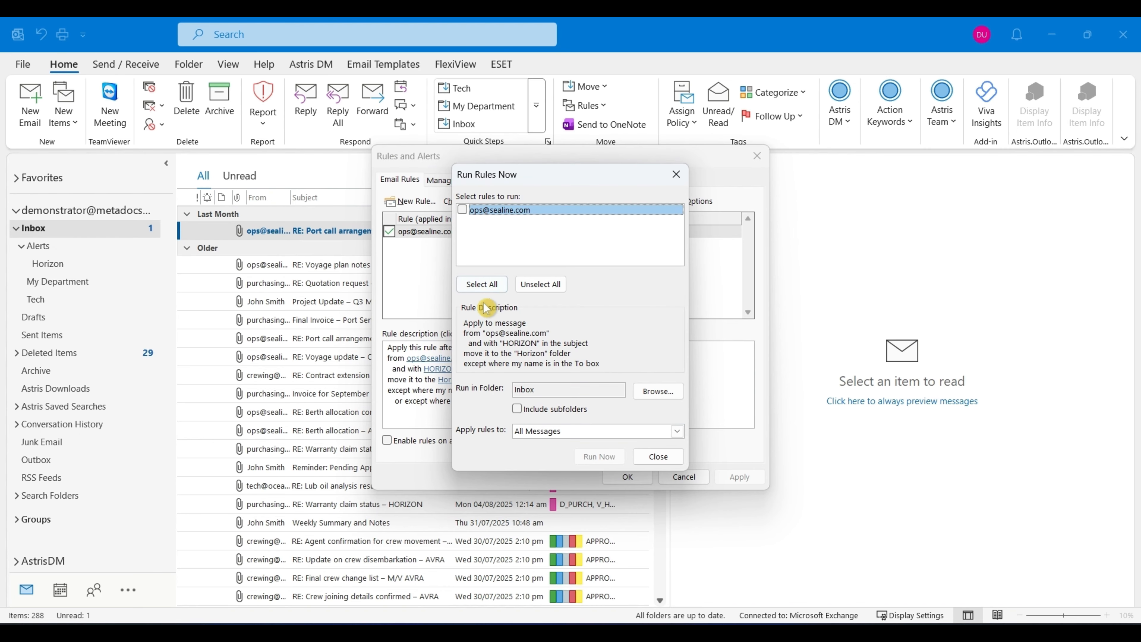
click(463, 210)
click(596, 457)
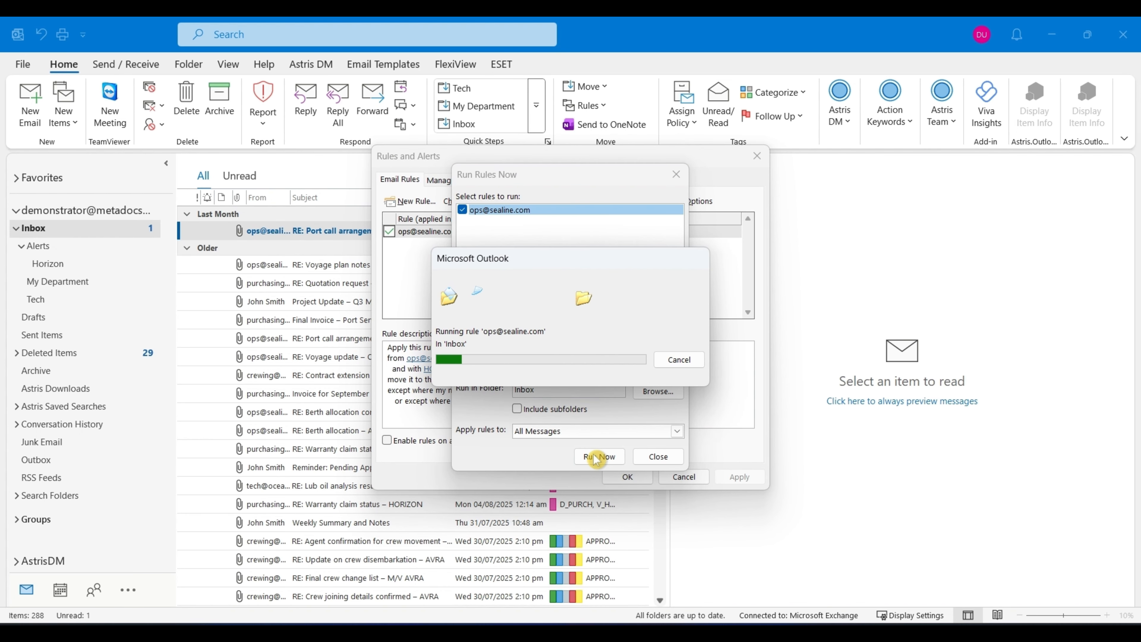
click(654, 456)
click(683, 476)
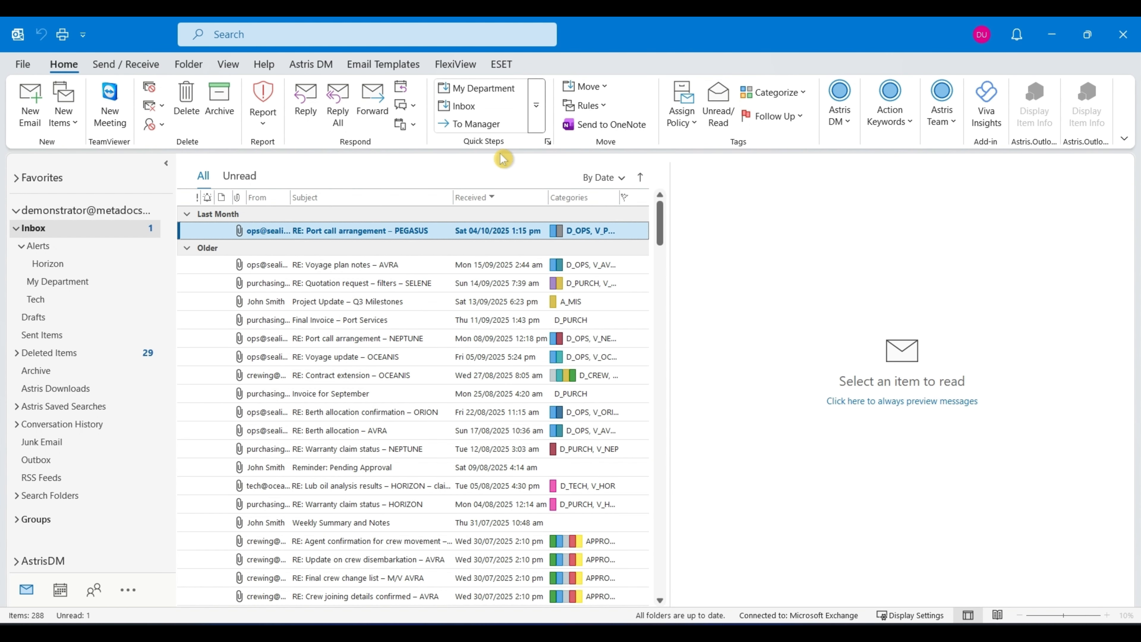
- Create a Move to Folder Quick Step named Tech that moves messages to the Tech folder and marks them as read
click(539, 127)
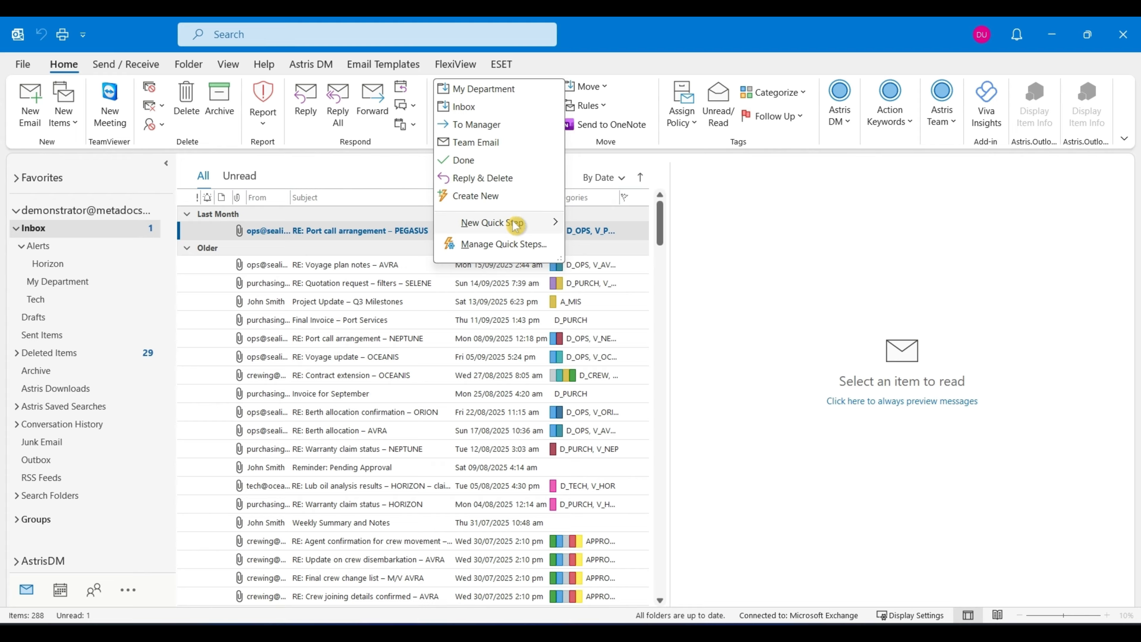
mouse_move(502, 227)
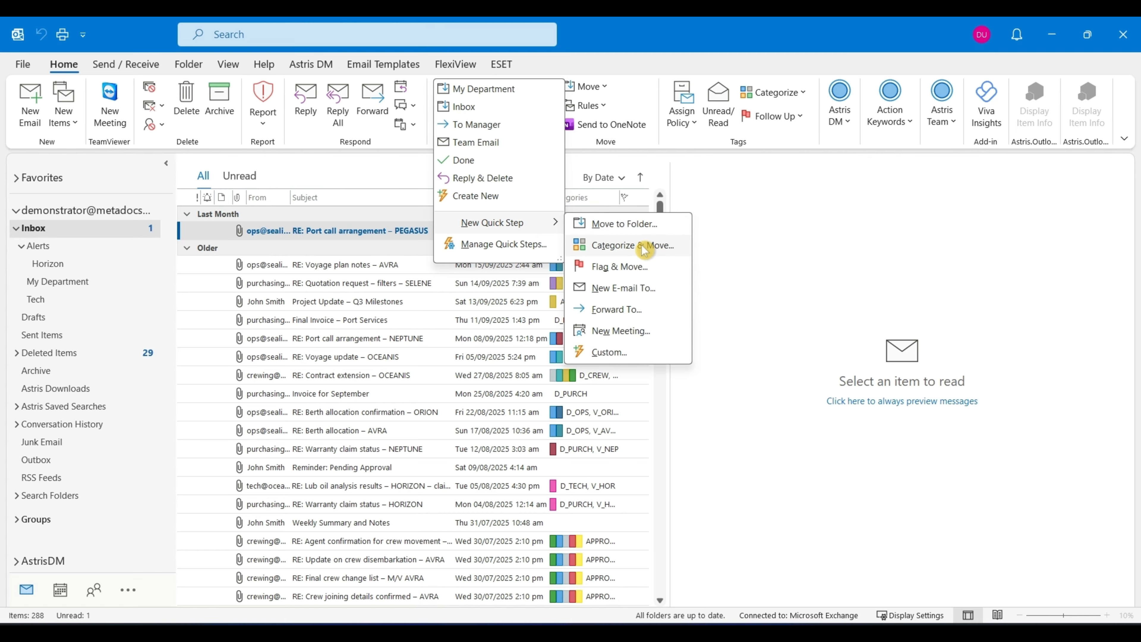
click(642, 227)
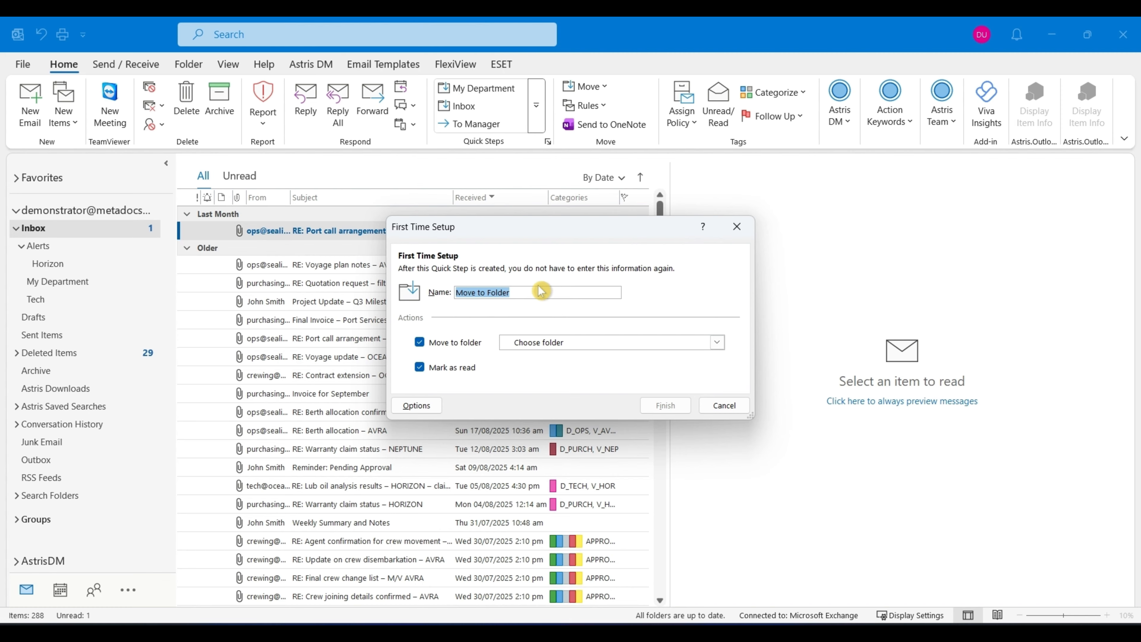
key(BackSpace)
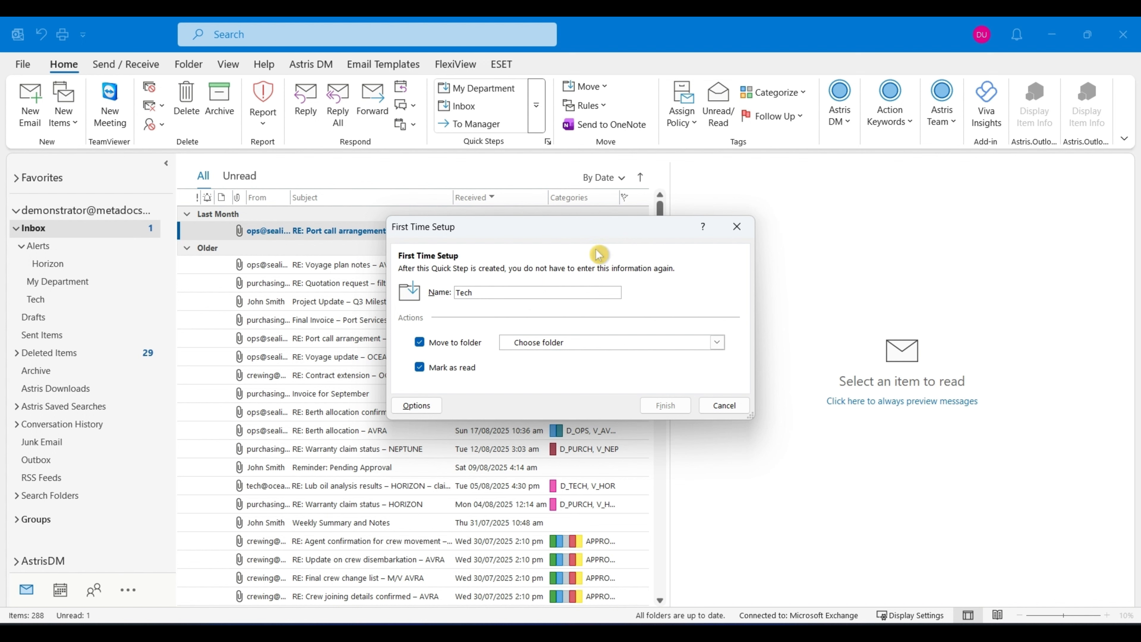
click(587, 343)
click(589, 346)
click(589, 347)
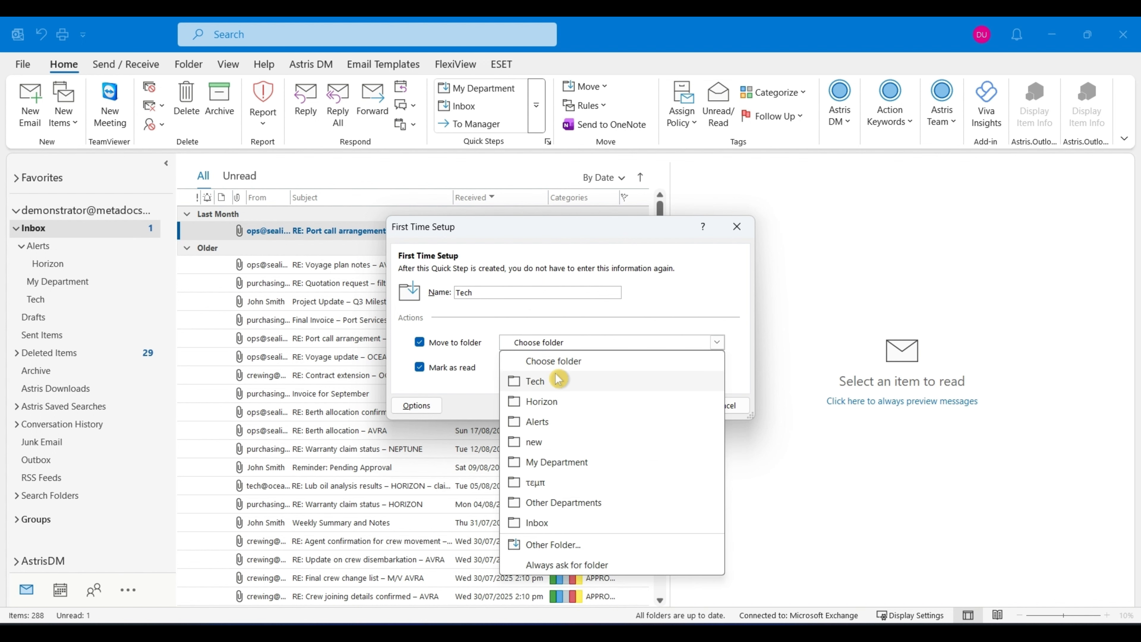
click(553, 388)
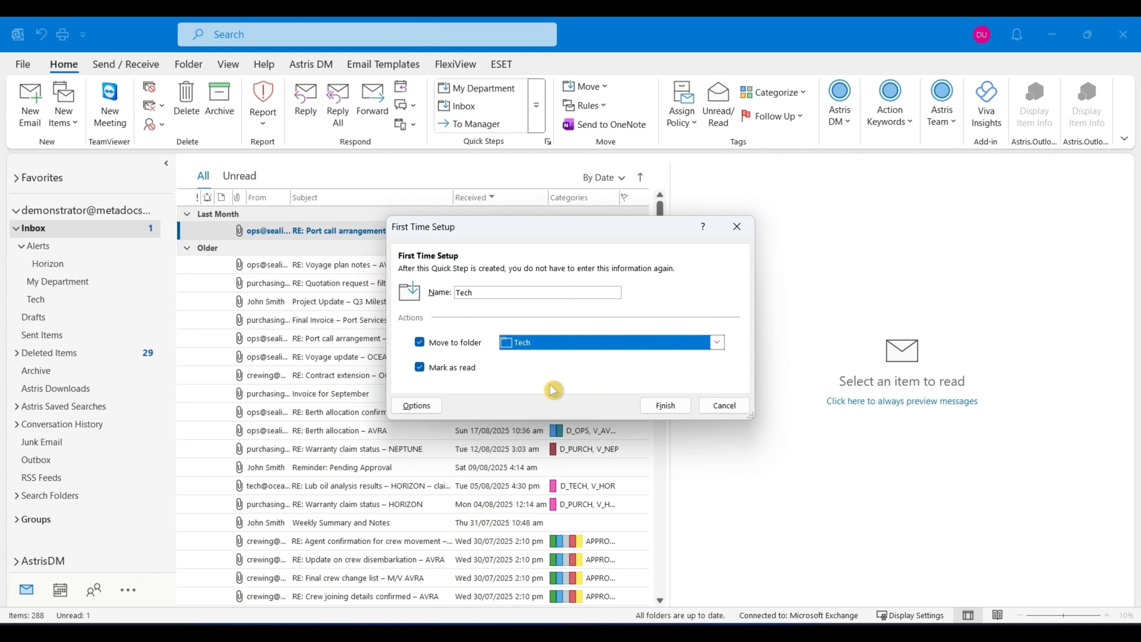
click(665, 406)
- Apply the Tech Quick Step to the second "RE: Crew change update – M/V GALAXY" email of 27/07/2025 2:54 pm
scroll(404, 253, down, 5)
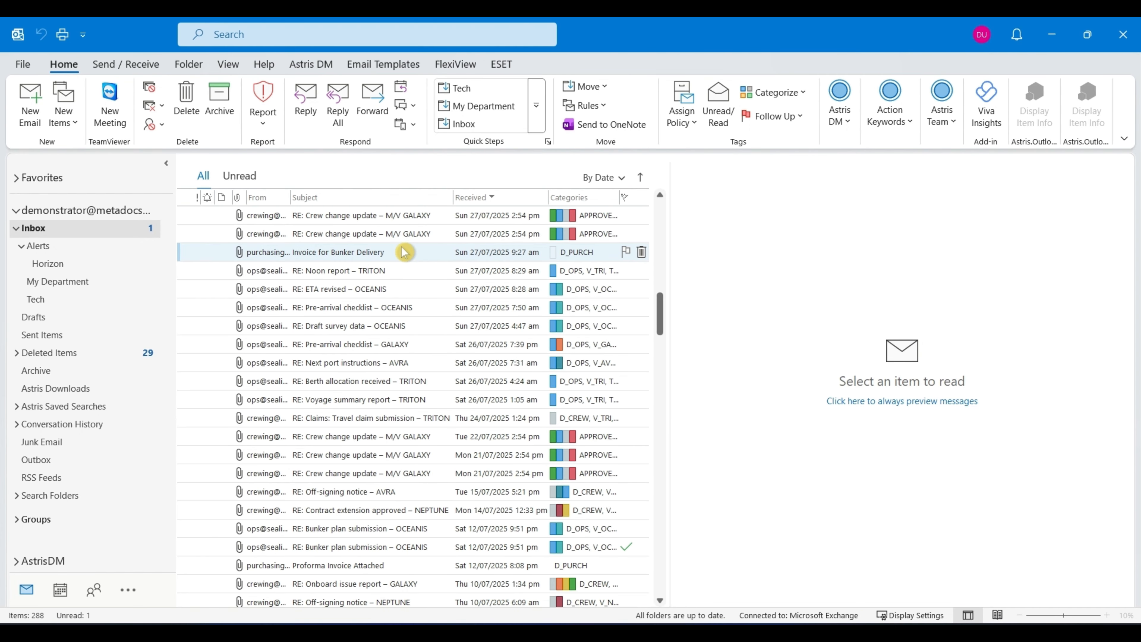
click(406, 234)
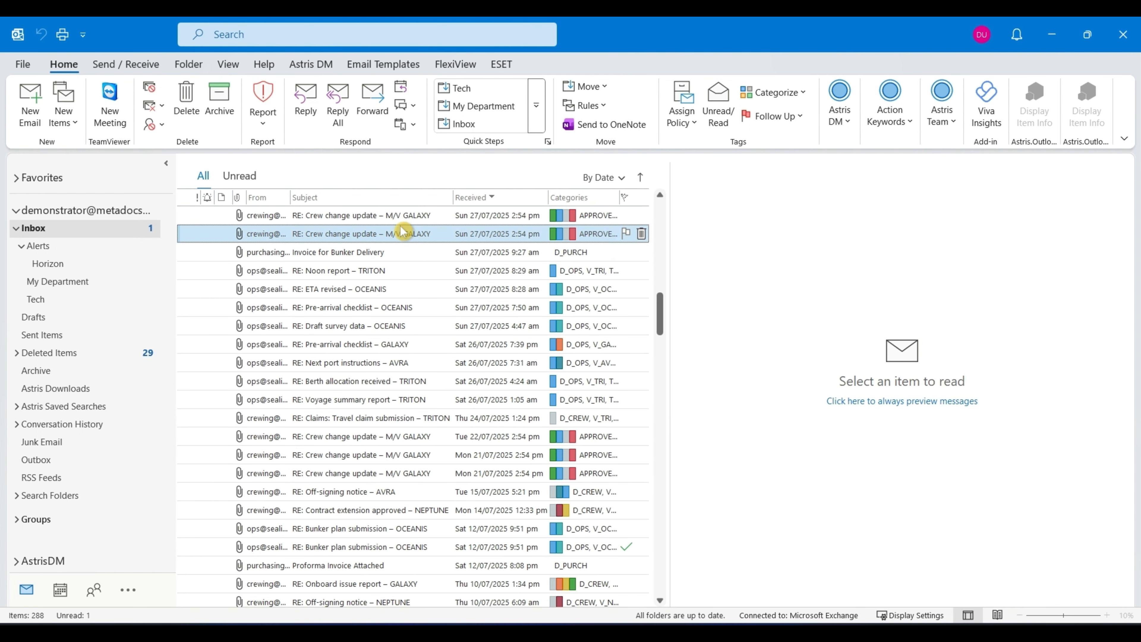
click(464, 89)
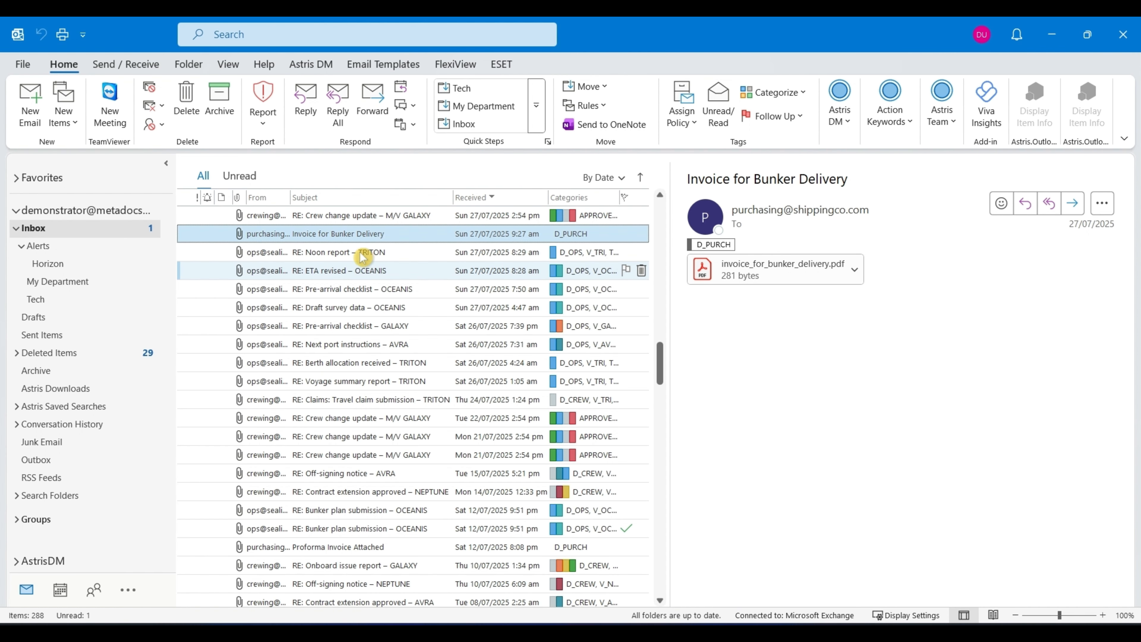
- Apply the Tech Quick Step to the email "RE: Onboard issue report – AVRA" and view it in the Tech folder
scroll(371, 250, down, 12)
click(373, 250)
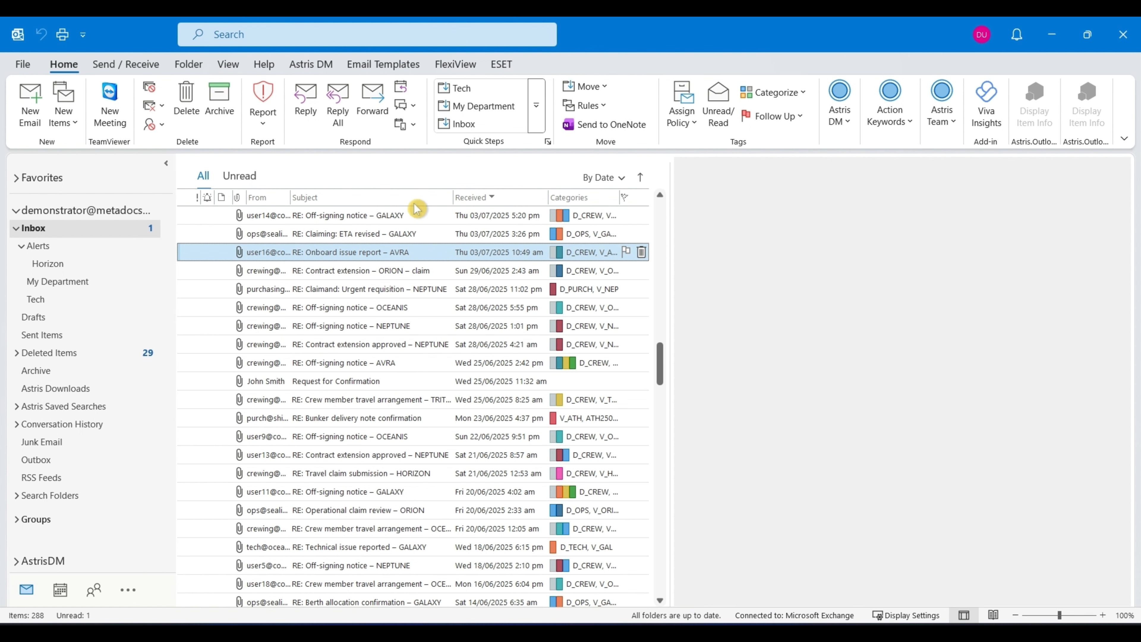
click(463, 88)
click(36, 299)
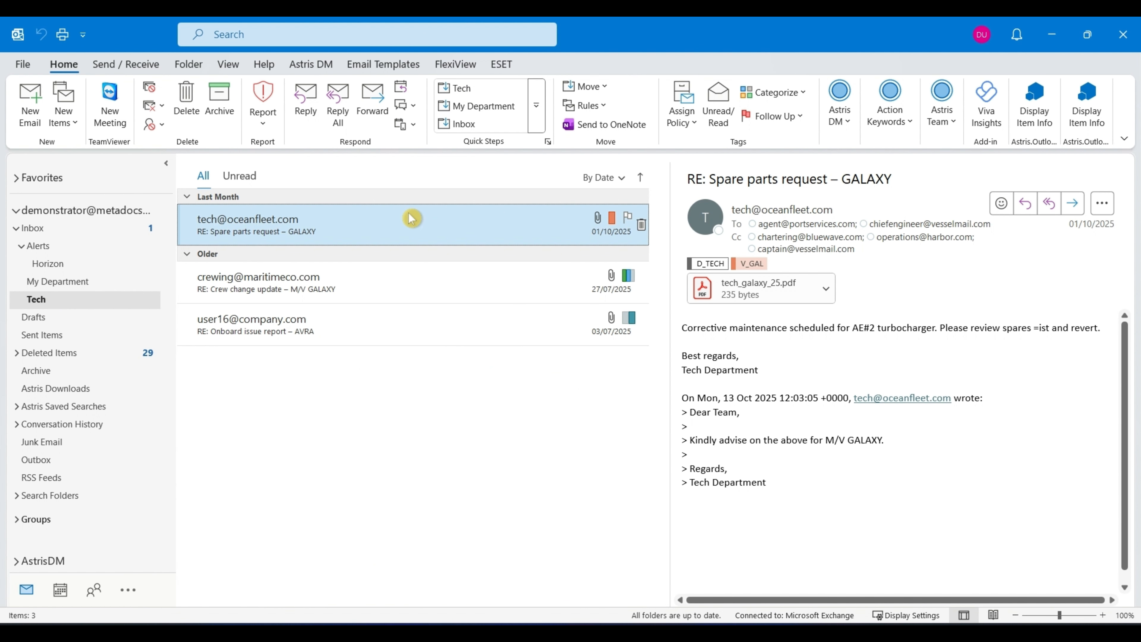
click(409, 315)
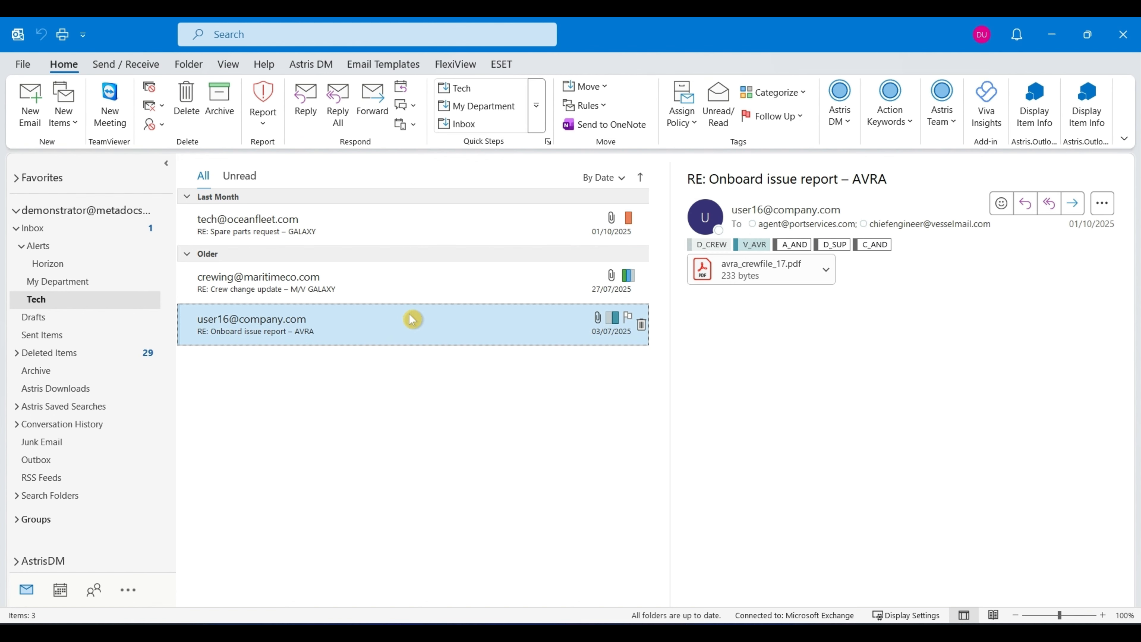